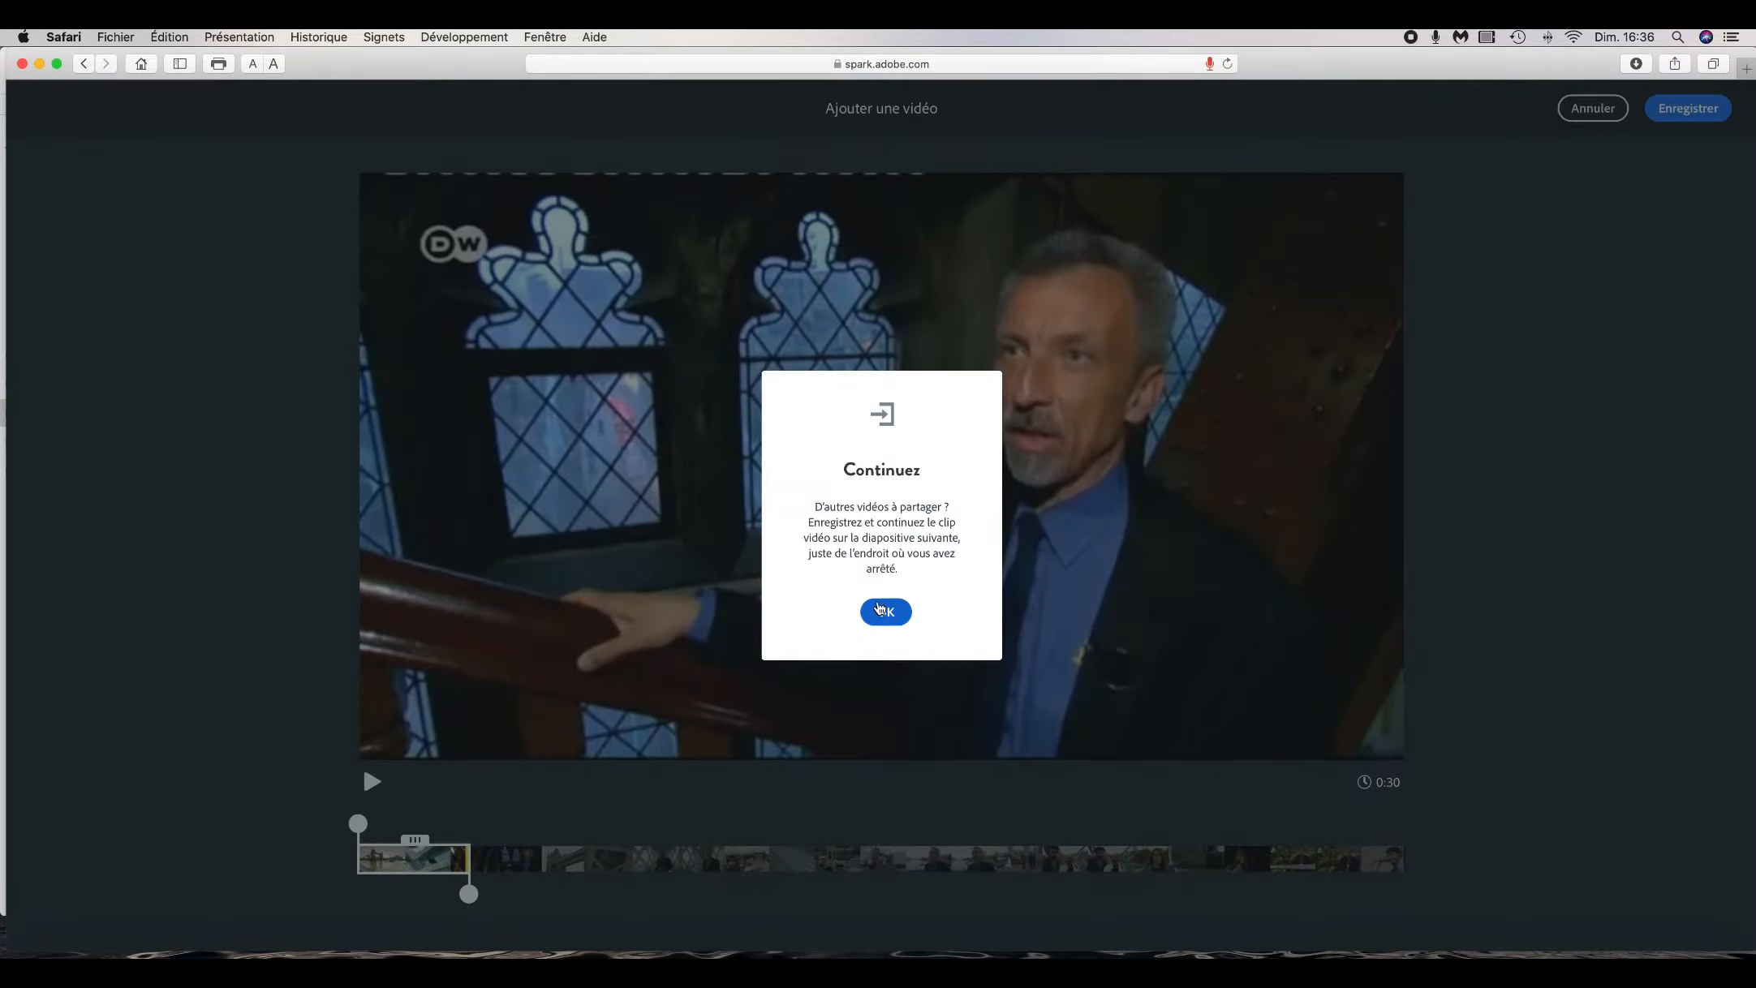
# - Trim the added video clip's end to about 27 seconds and save the clip
pyautogui.click(885, 614)
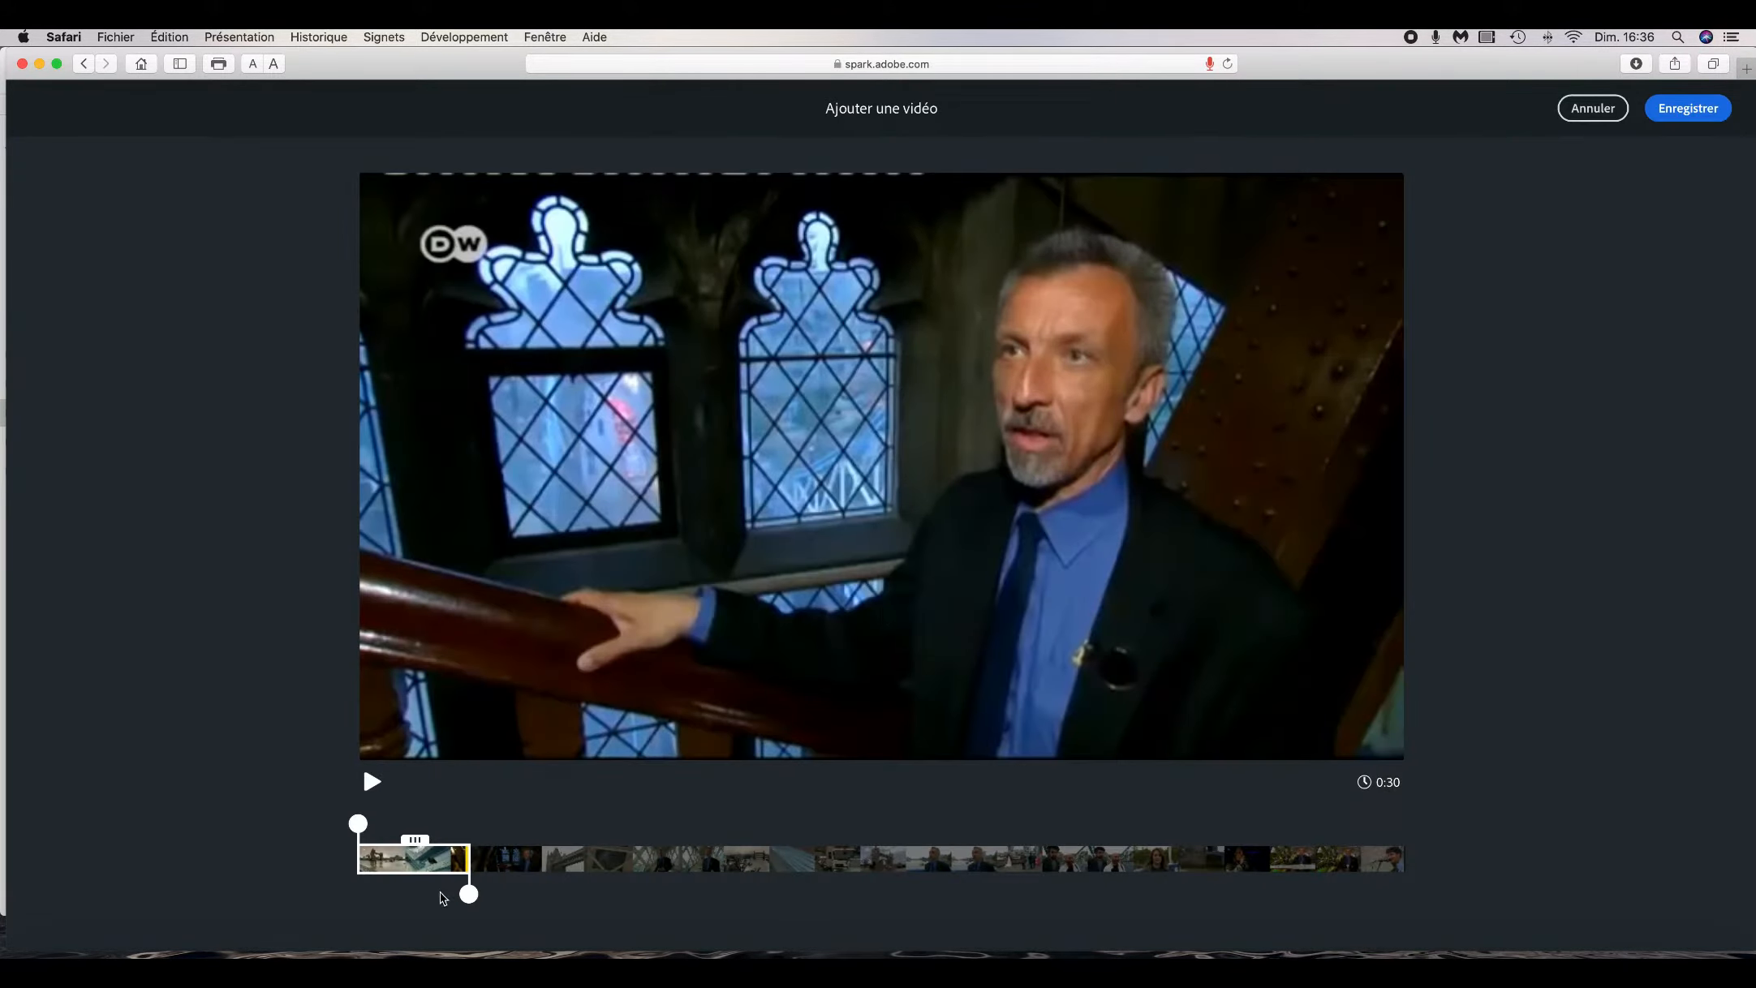
pyautogui.moveTo(469, 893); pyautogui.dragTo(469, 893)
pyautogui.moveTo(468, 894); pyautogui.dragTo(459, 894)
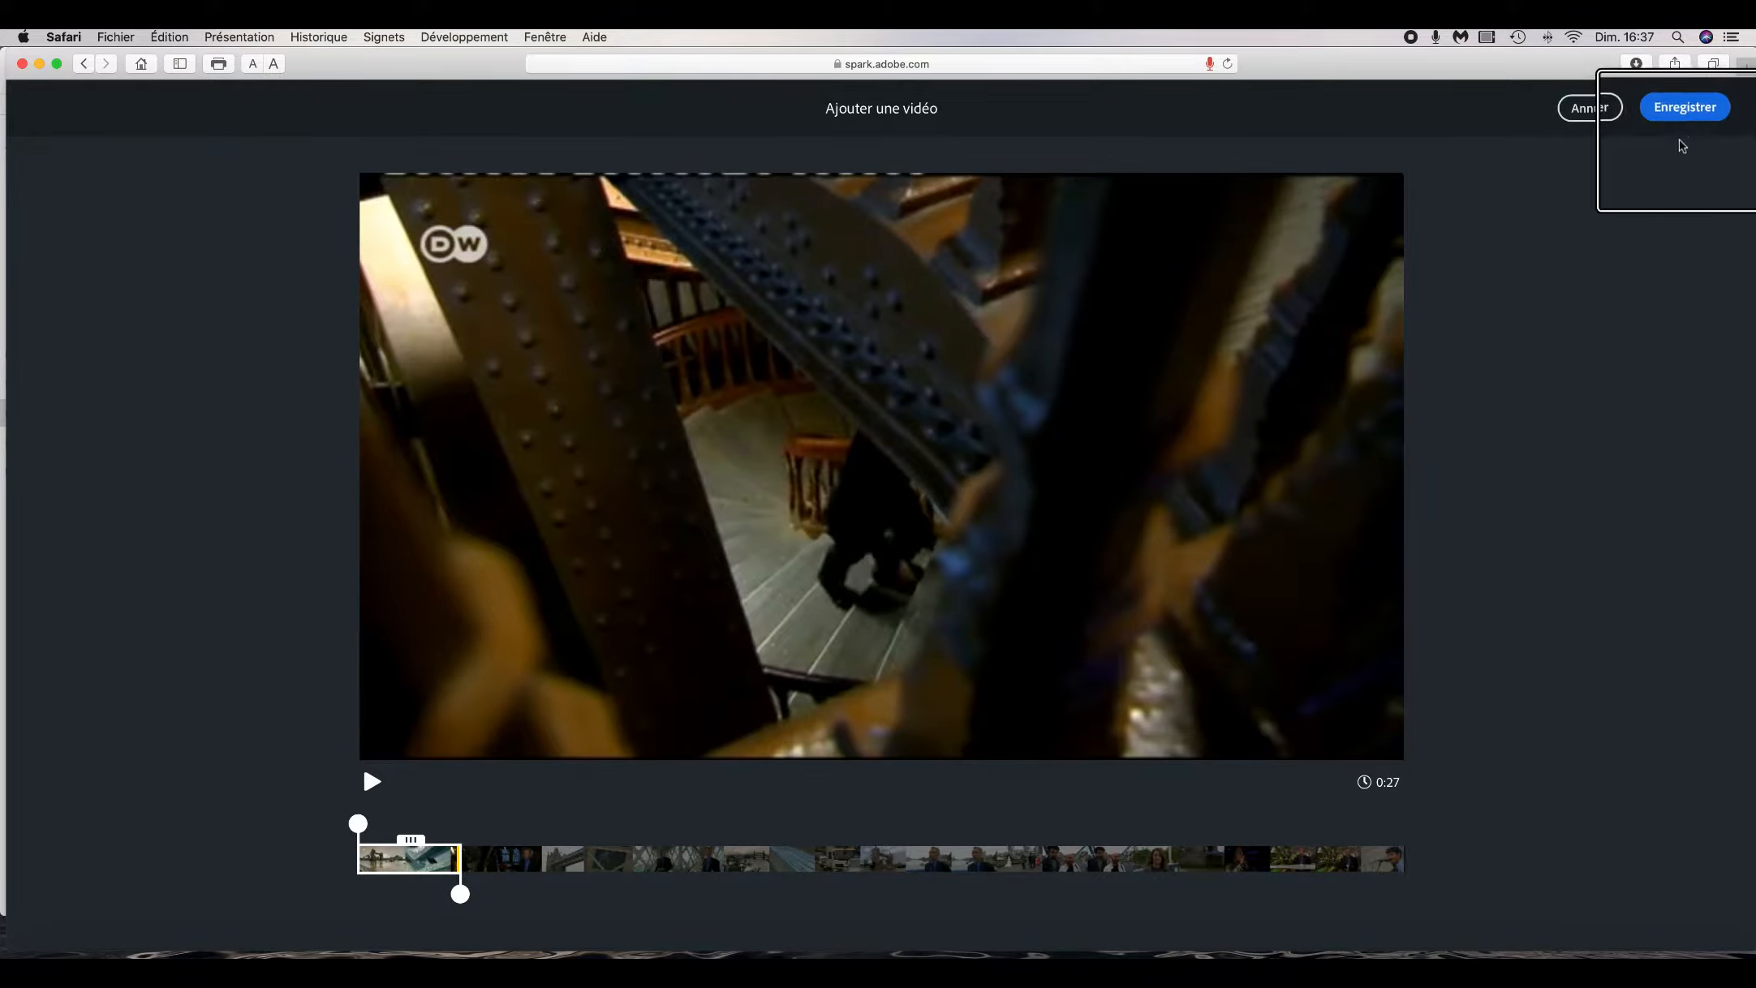
pyautogui.click(1688, 110)
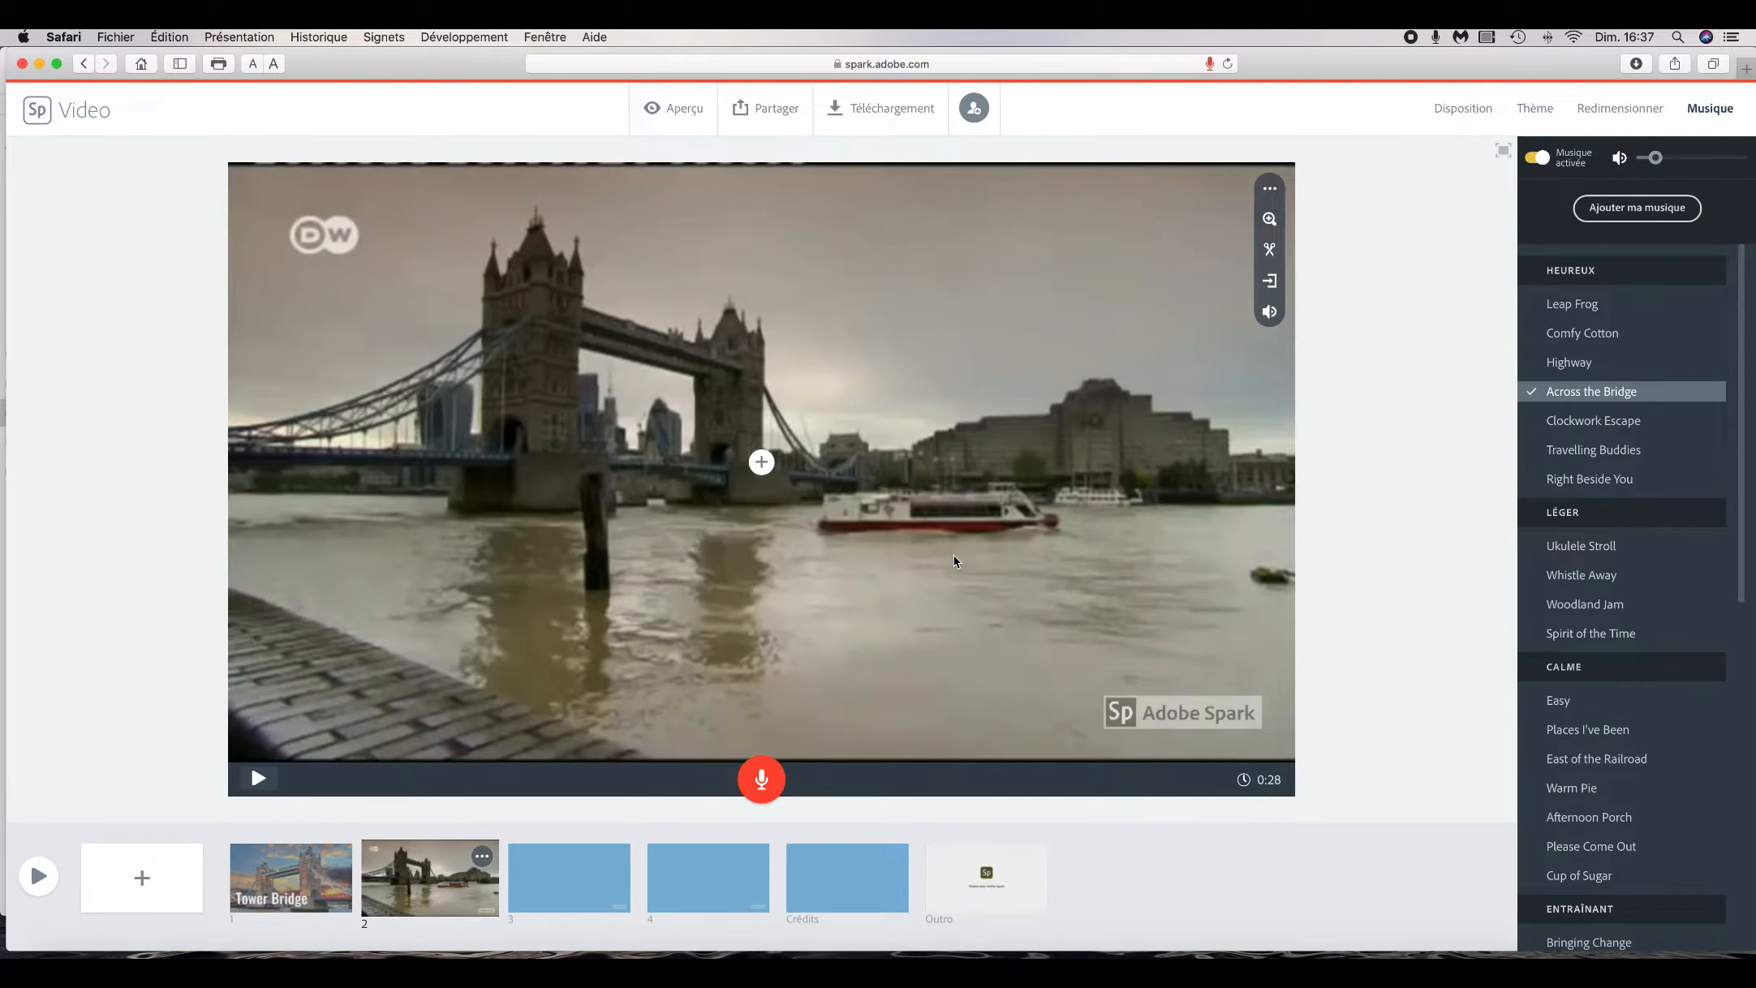
# - Zoom in on the video clip on slide 2
pyautogui.click(1270, 219)
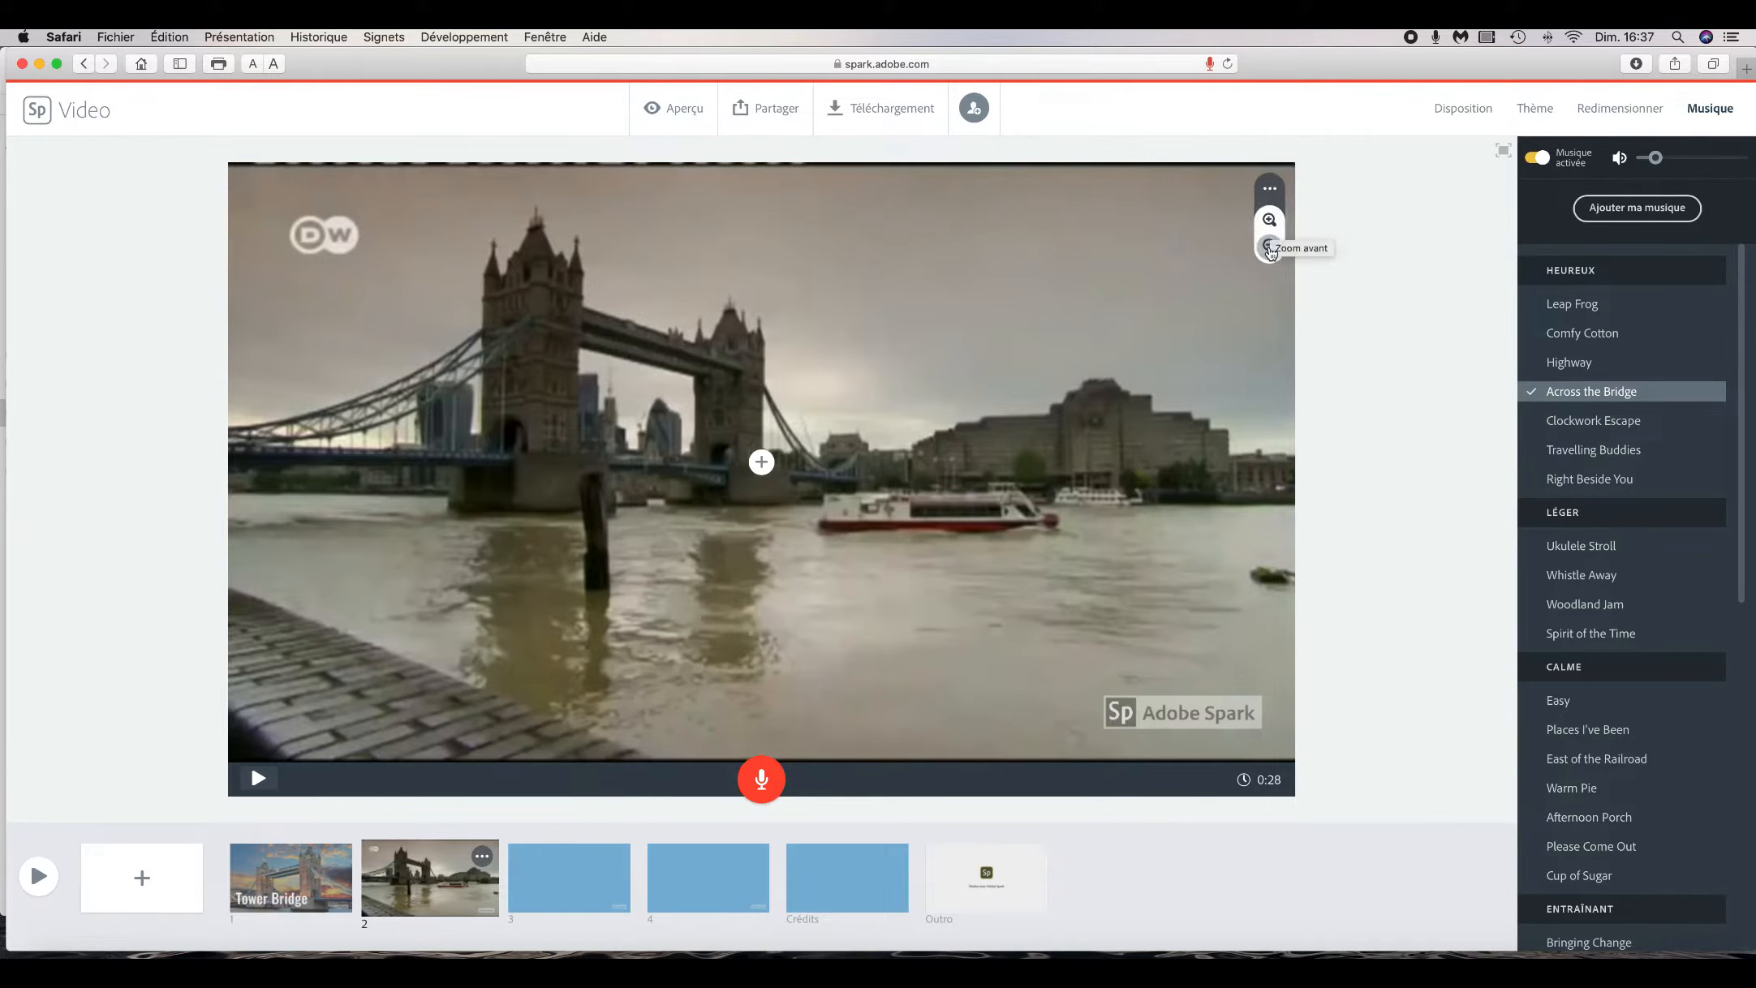
pyautogui.click(1270, 220)
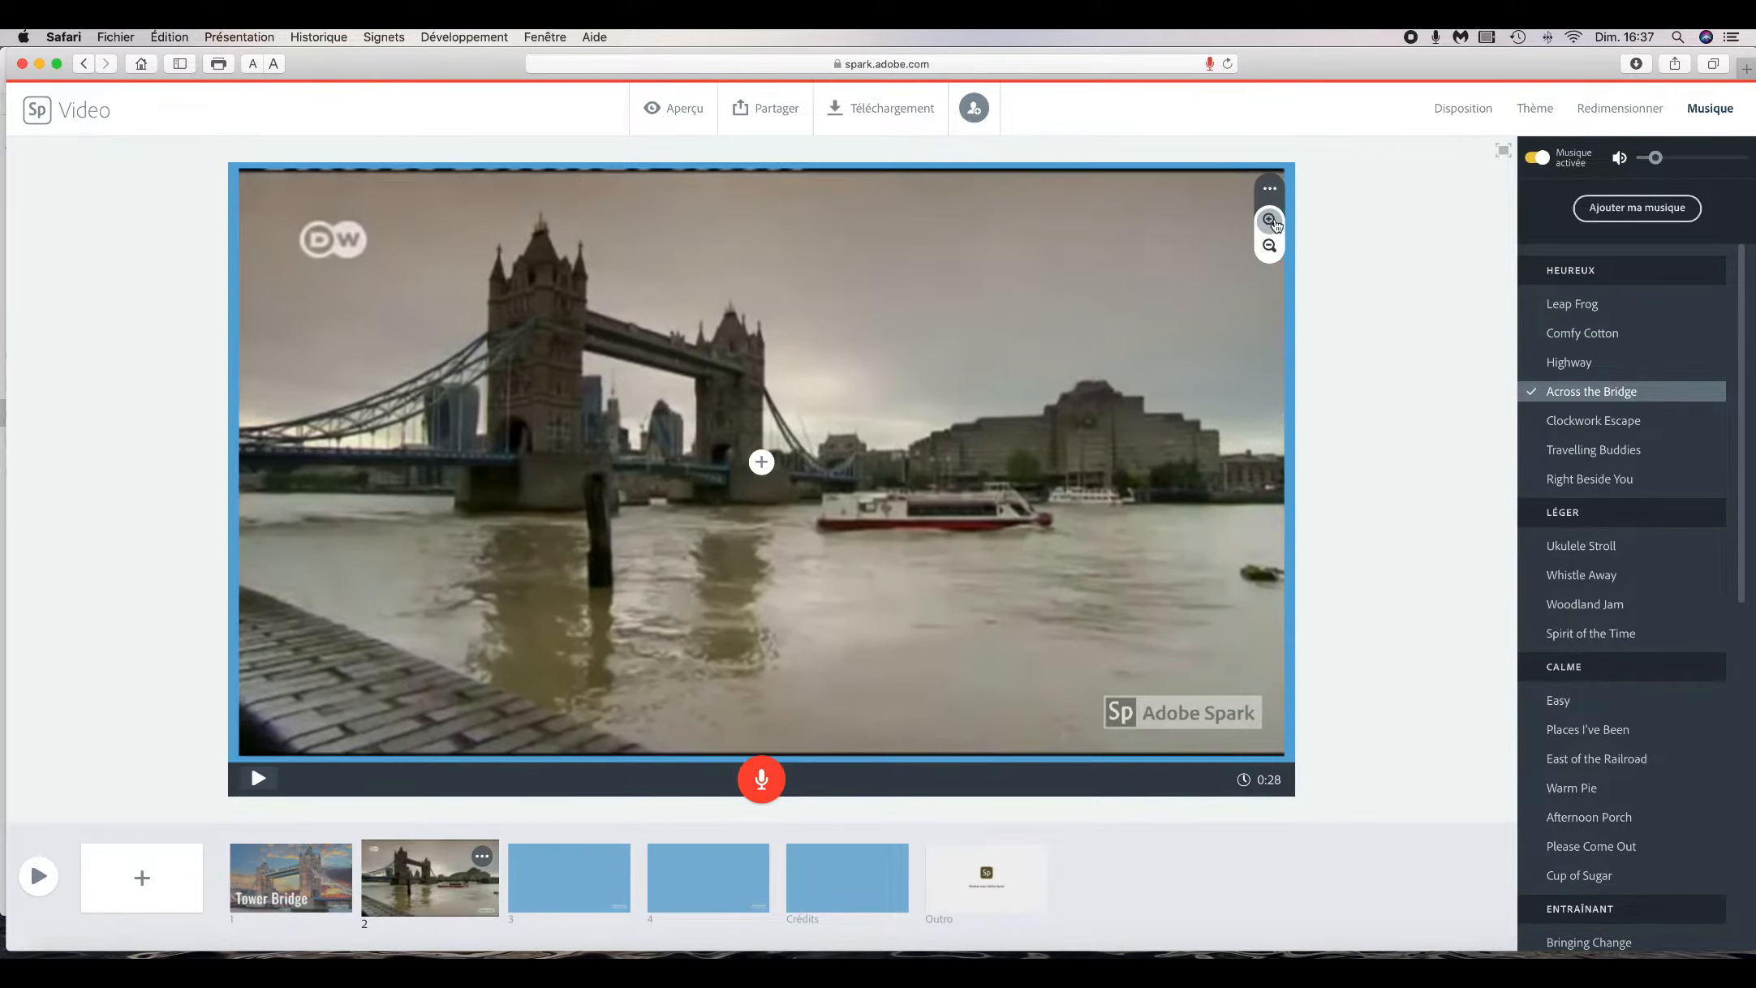
pyautogui.click(1275, 190)
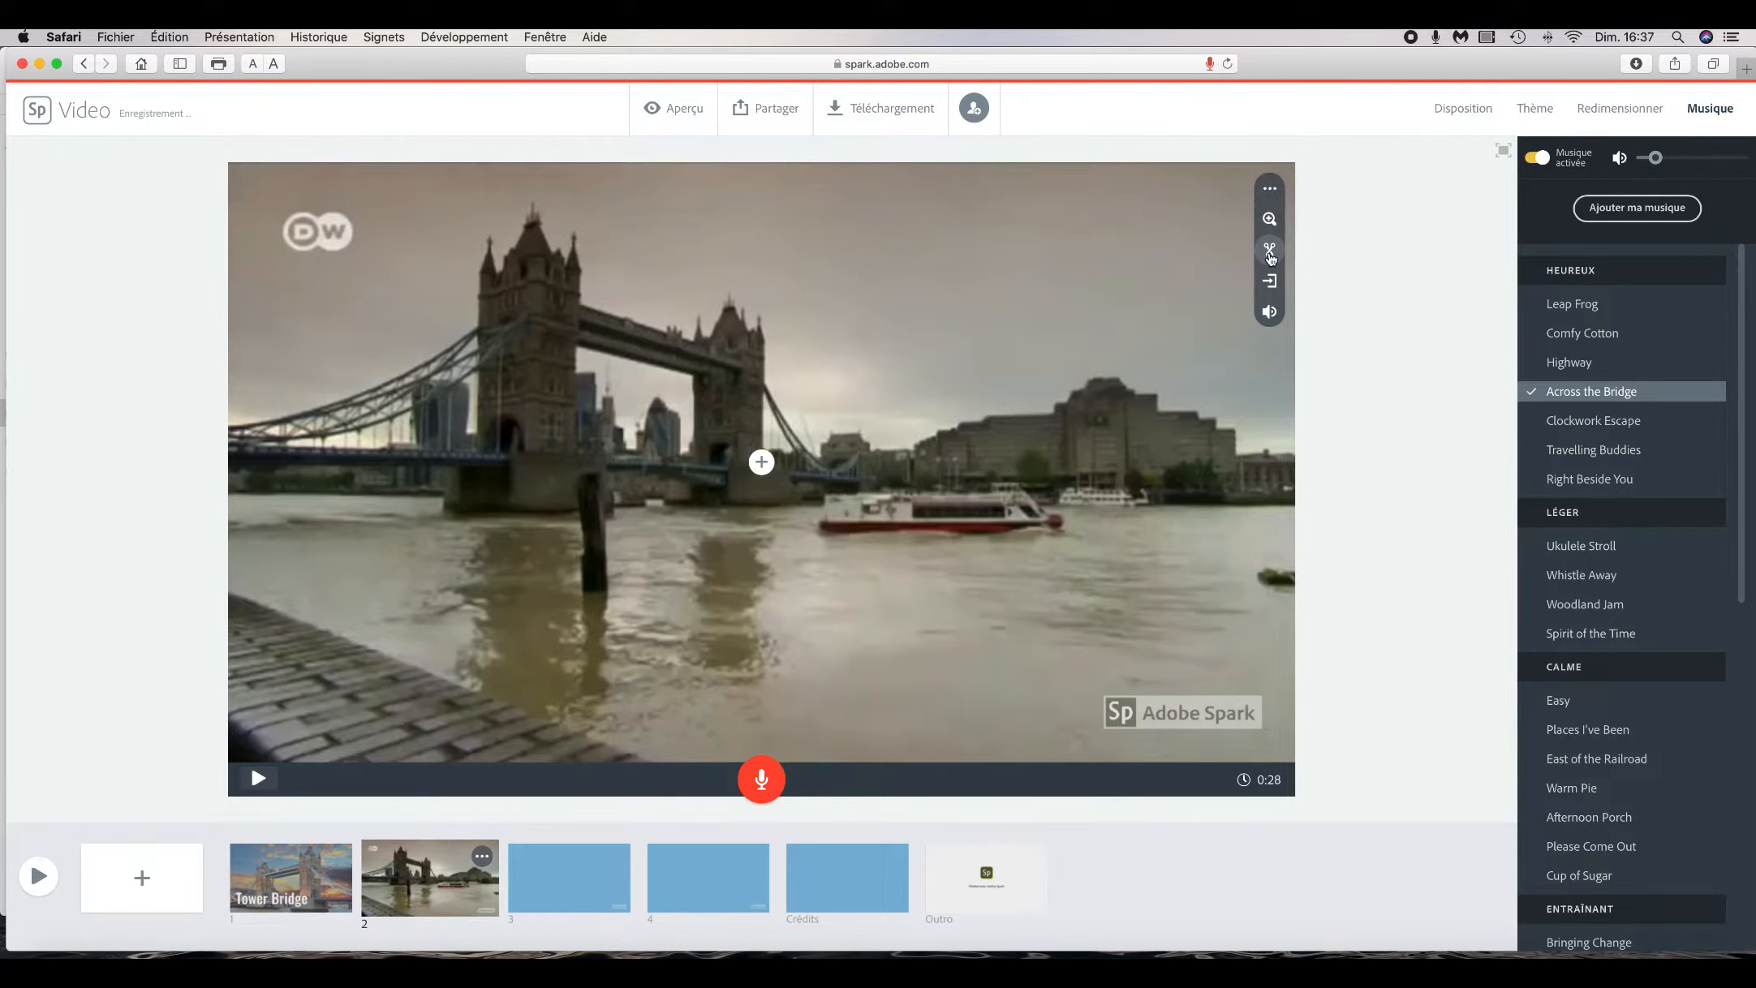
# - Reopen the slide 2 clip's trim and save it, then toggle the clip's sound volume
pyautogui.click(1270, 250)
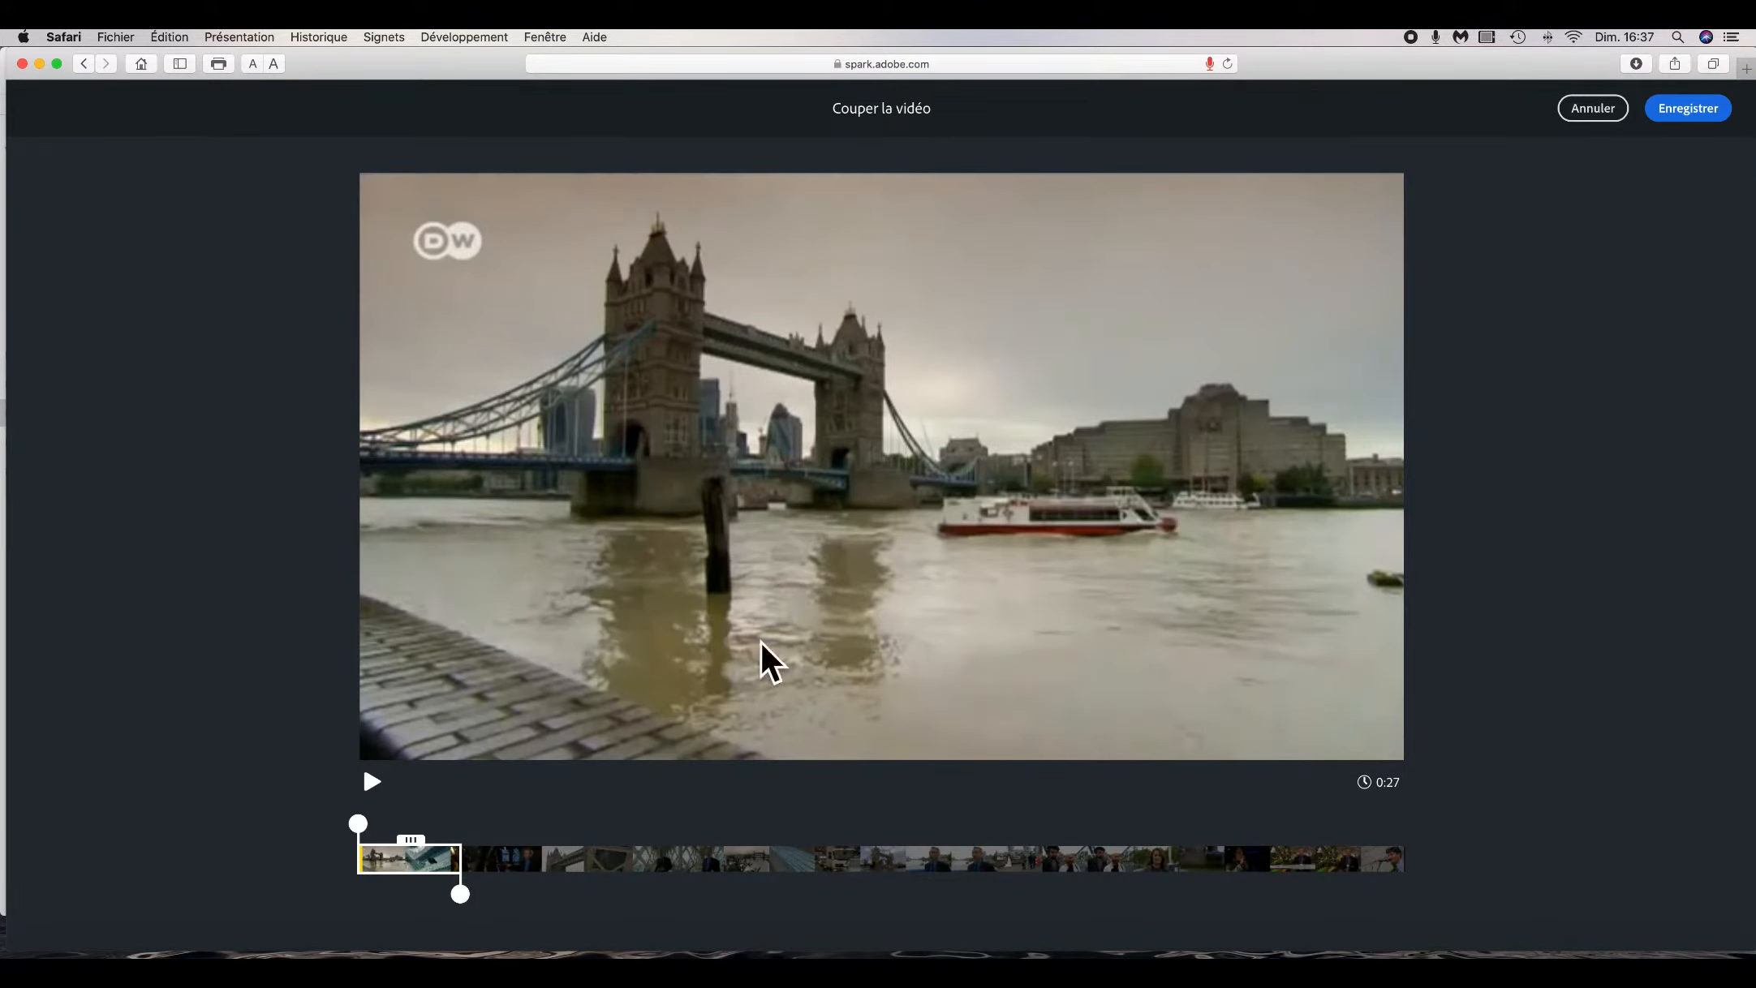
pyautogui.click(1694, 116)
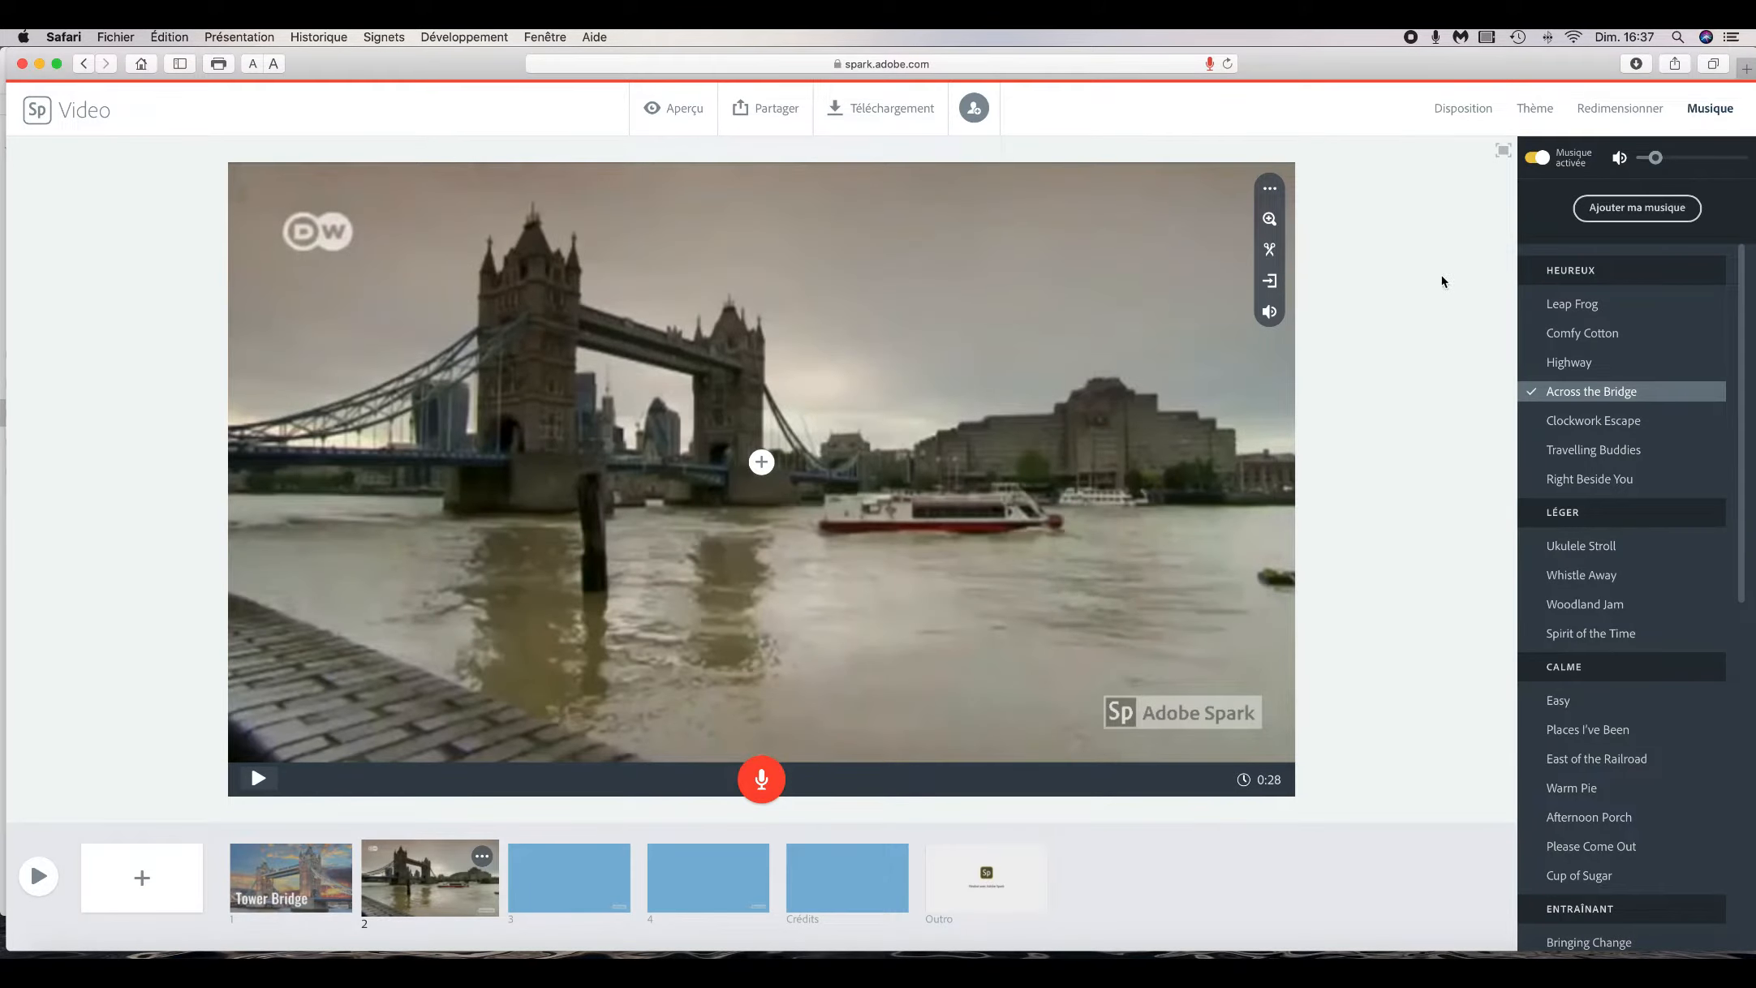
pyautogui.click(1266, 312)
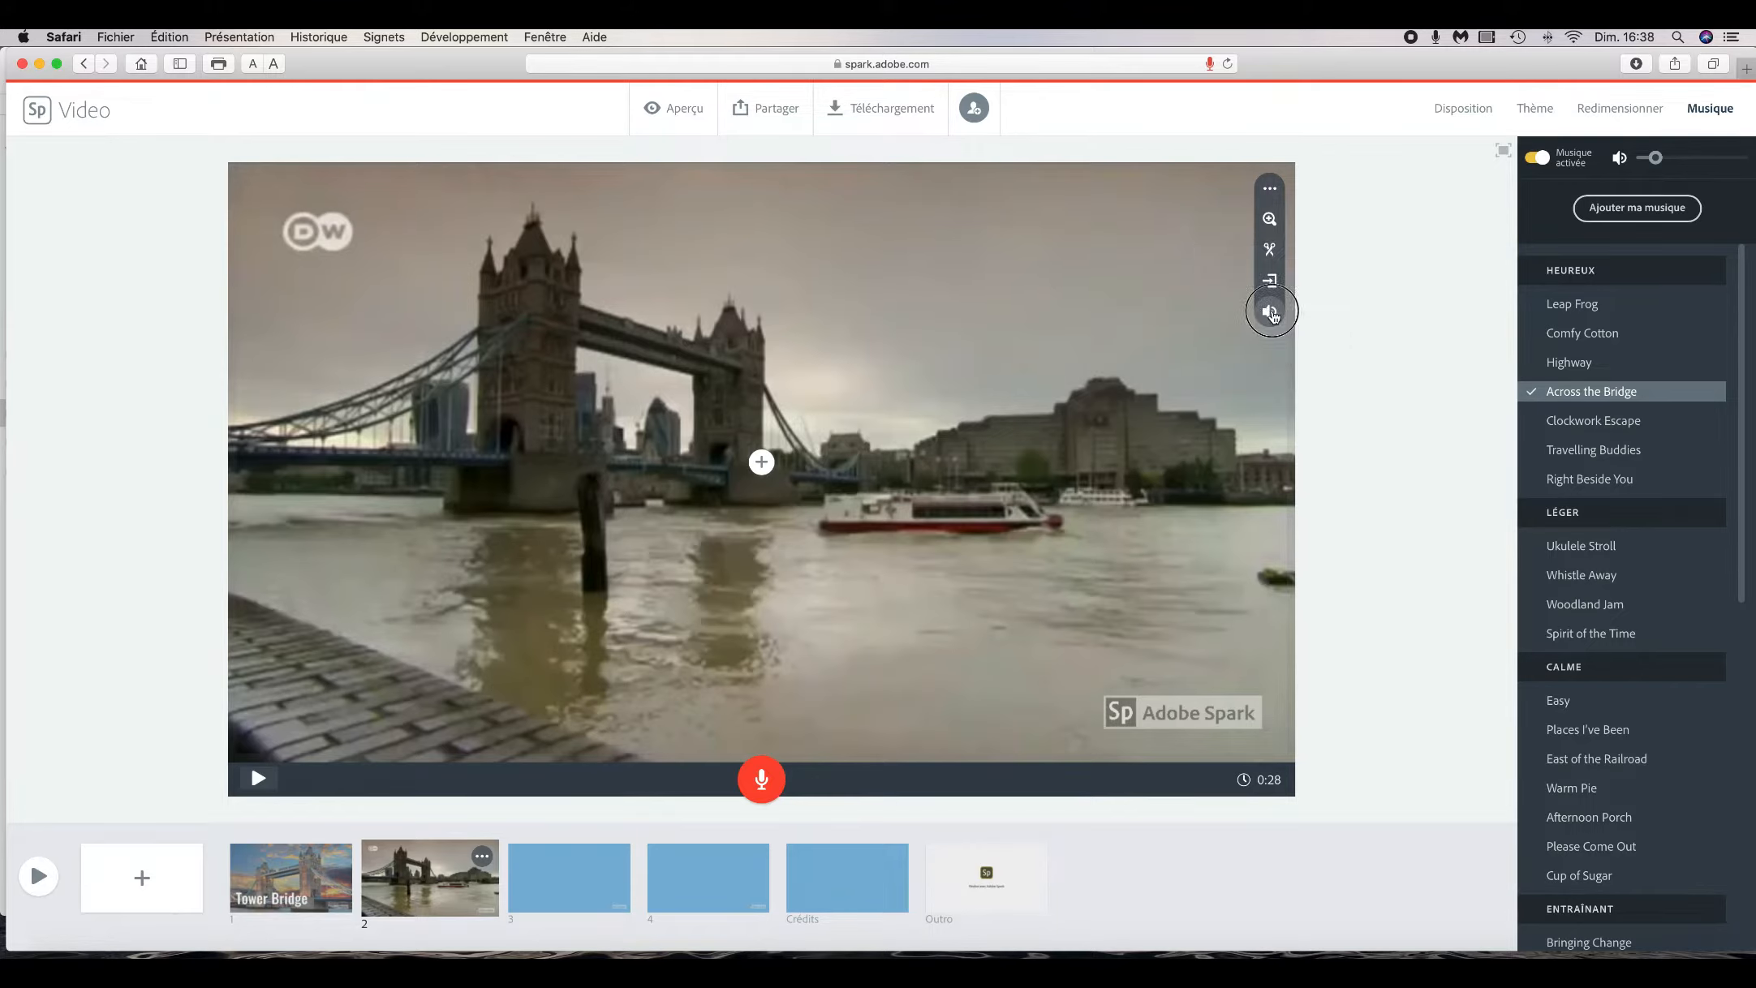
pyautogui.click(1269, 325)
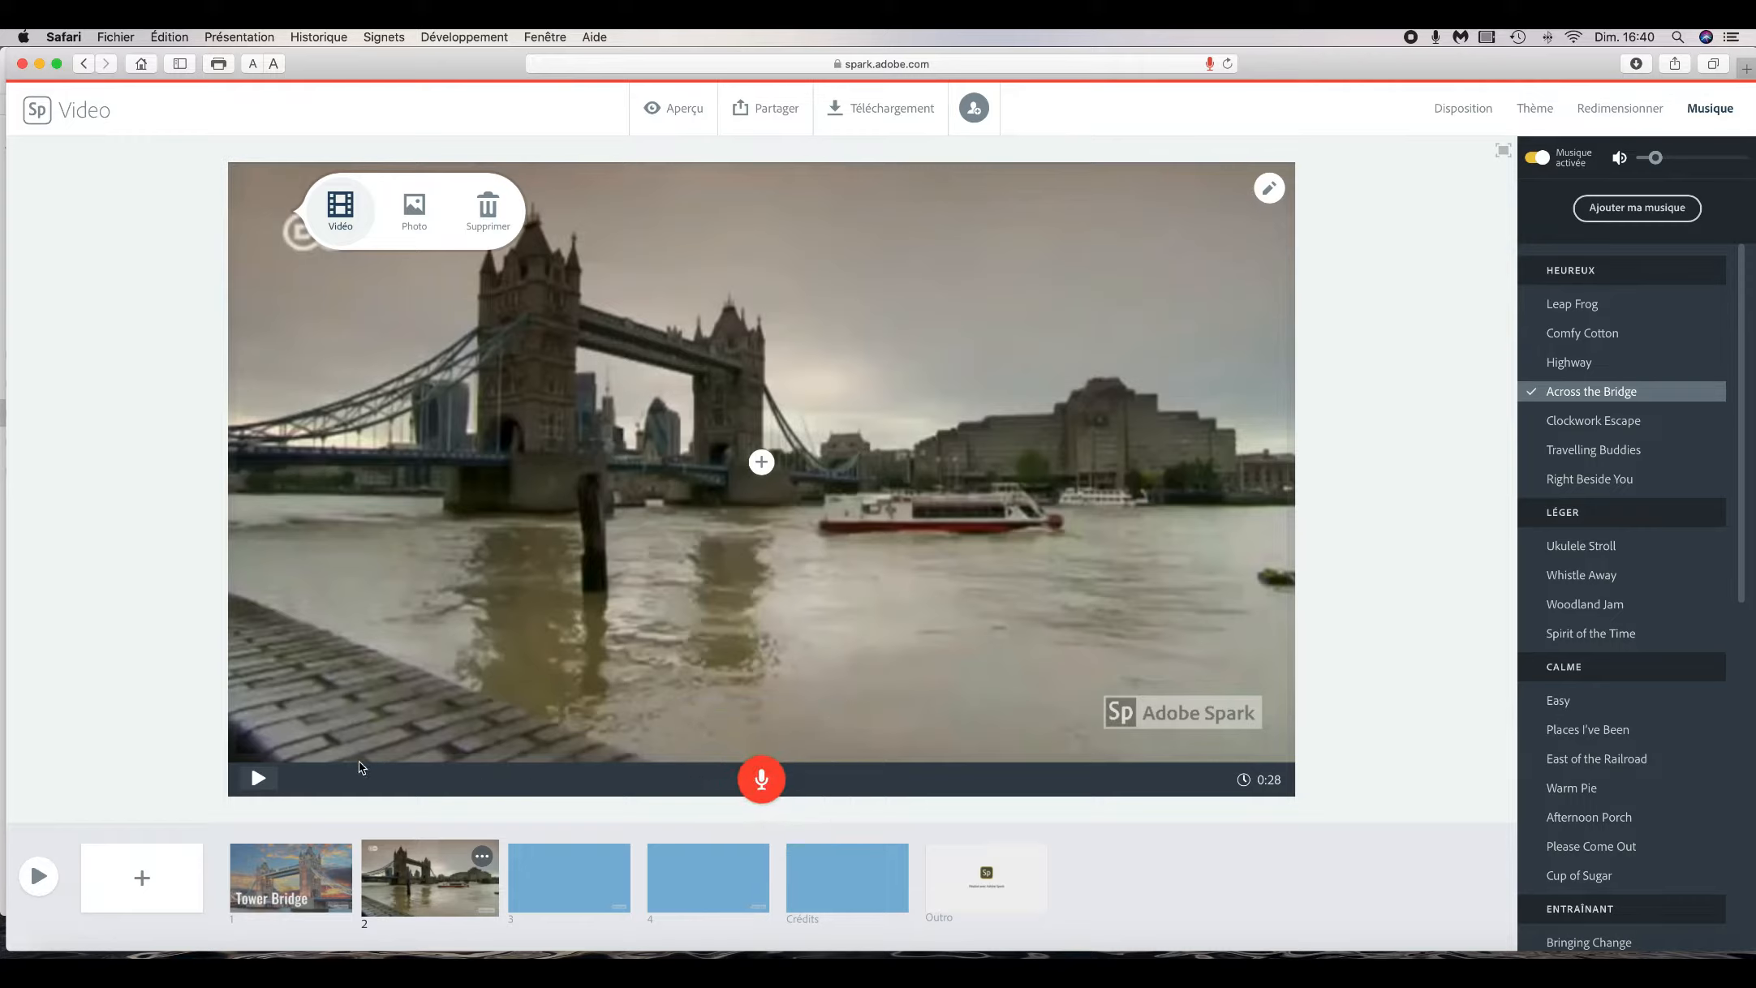
# - Record a voice-over narration for slide 2
pyautogui.click(763, 782)
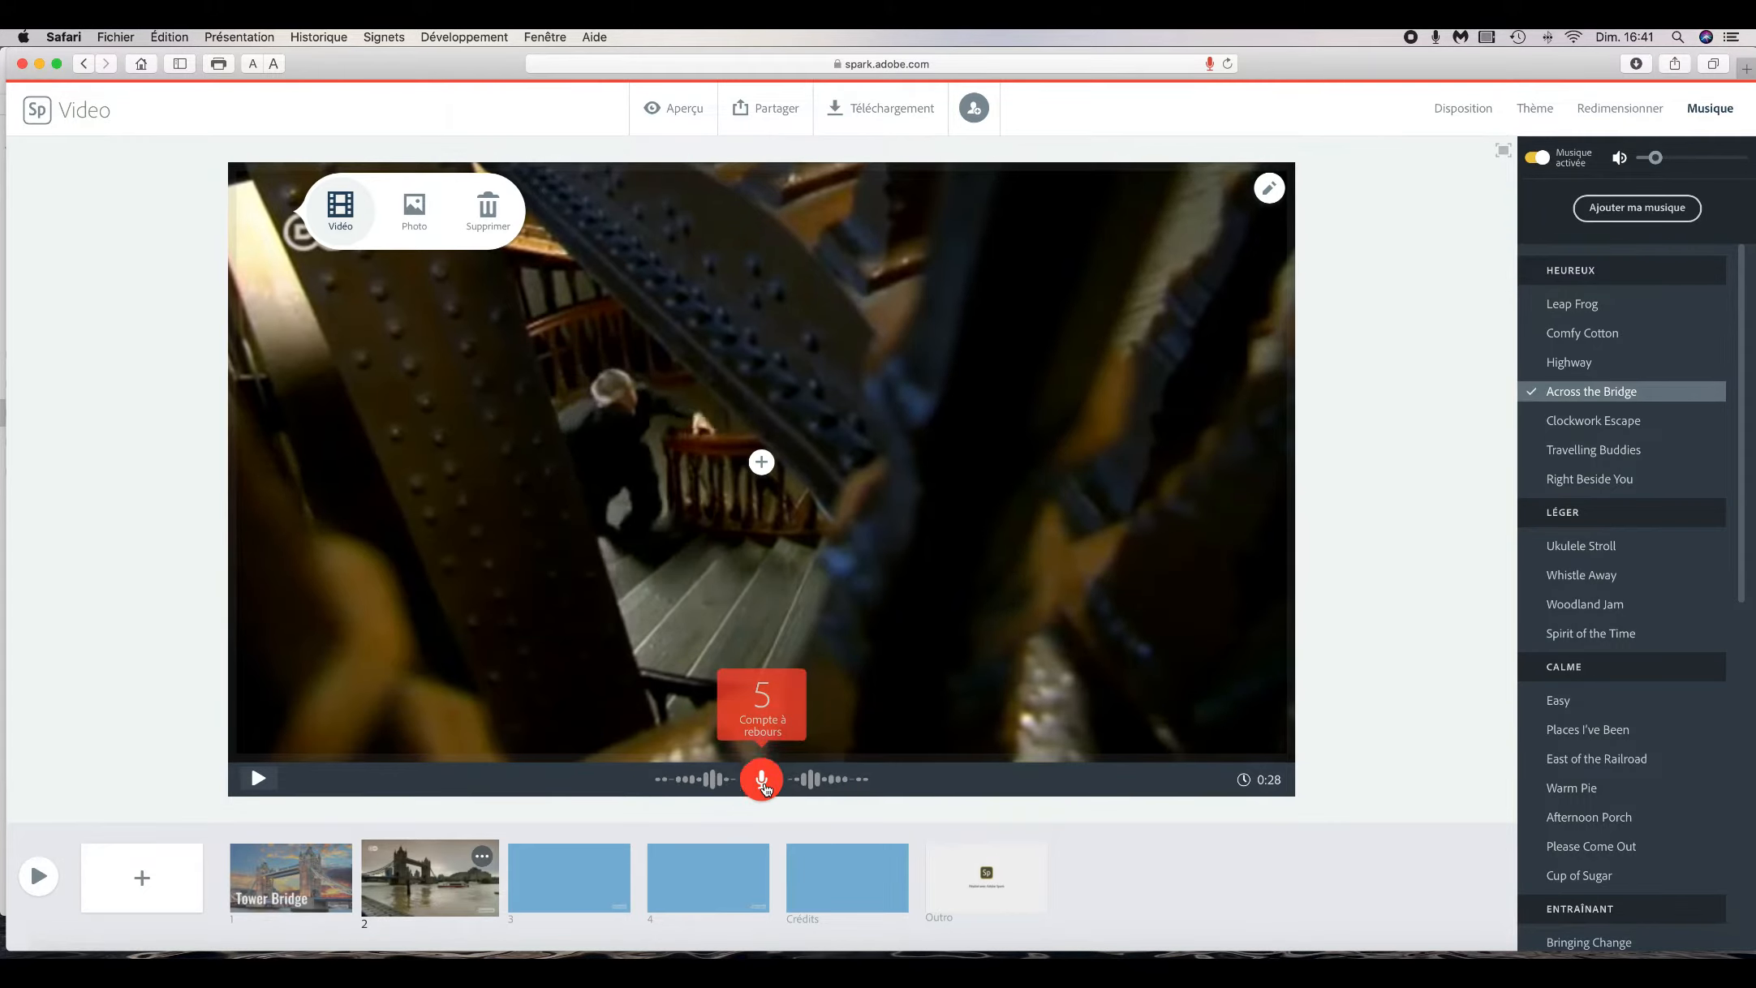
pyautogui.click(762, 784)
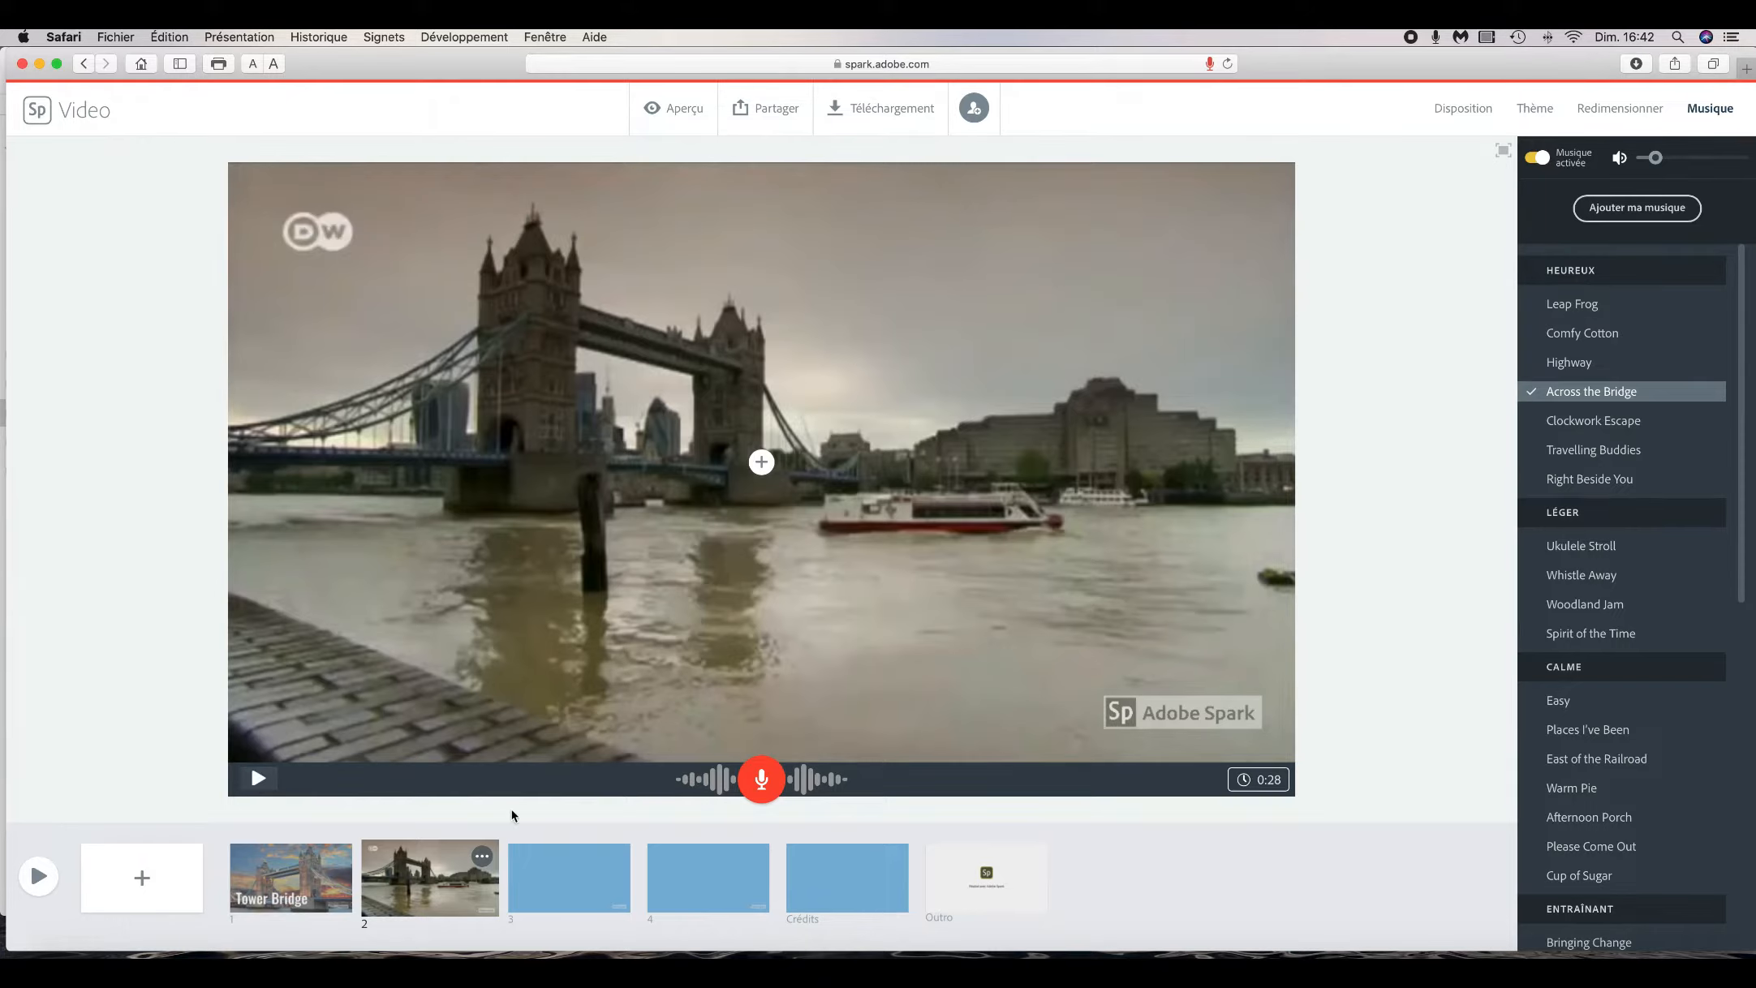
# - Upload the 'Museum tower bridge' photo from the TOWER BRIDGE folder onto slide 3
pyautogui.click(550, 870)
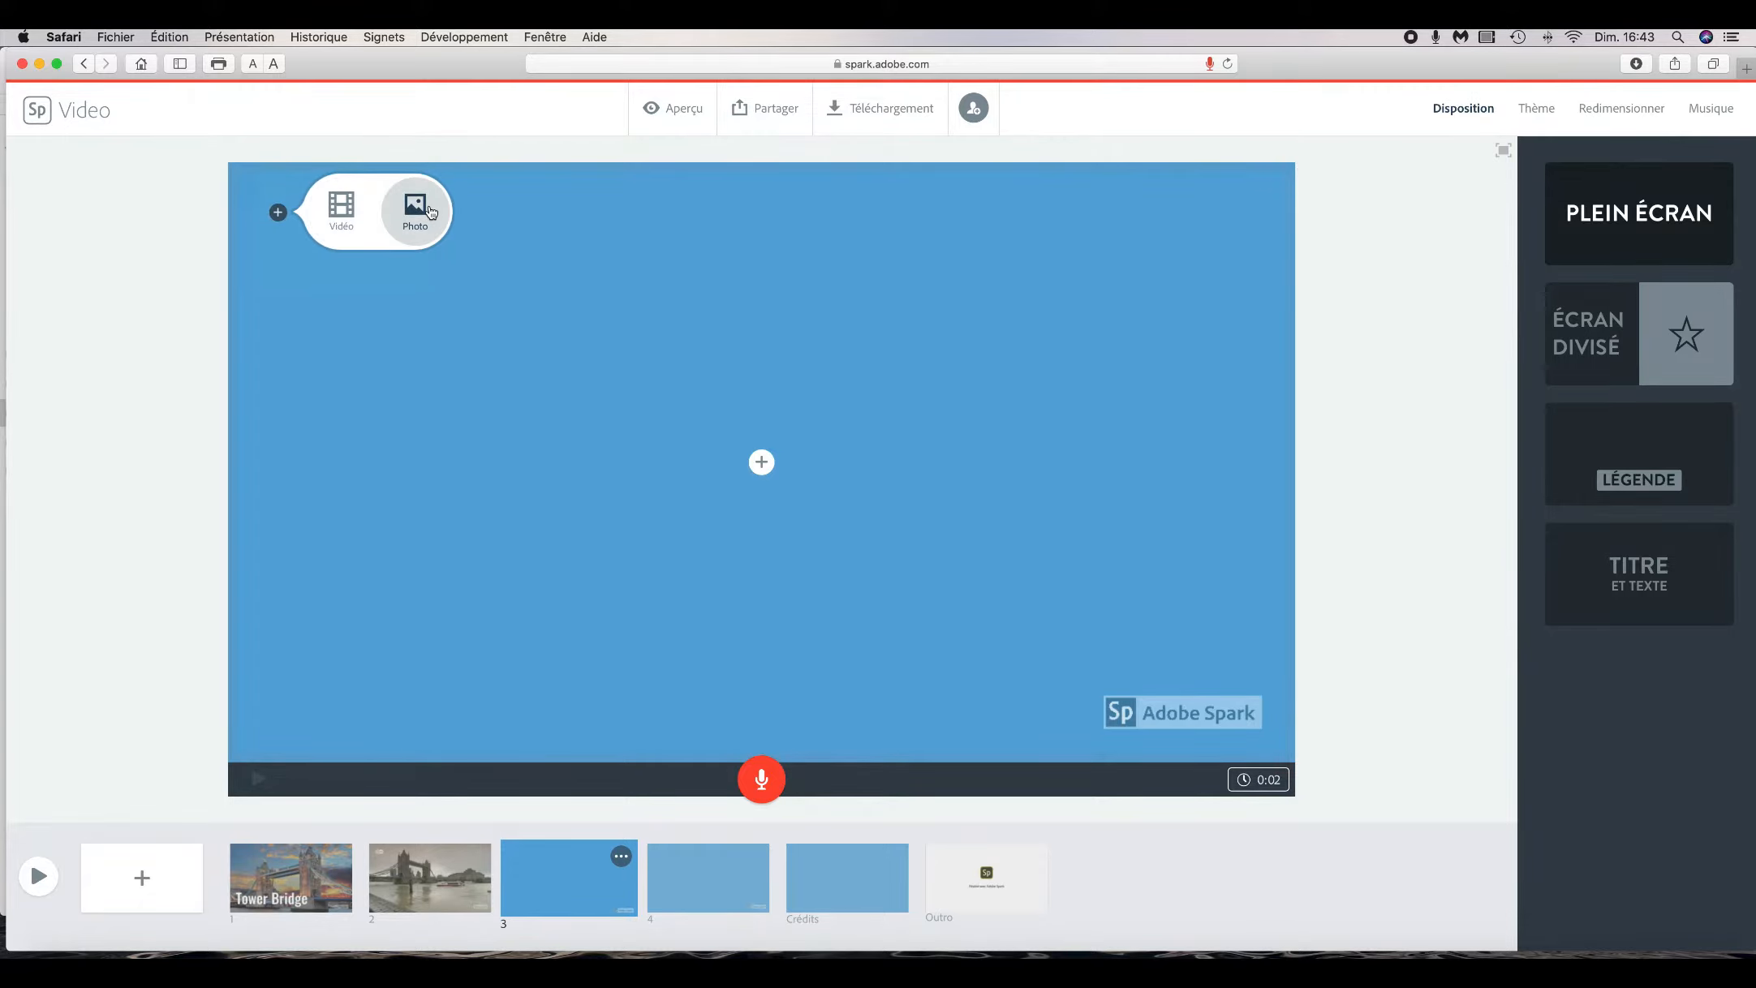
pyautogui.click(418, 209)
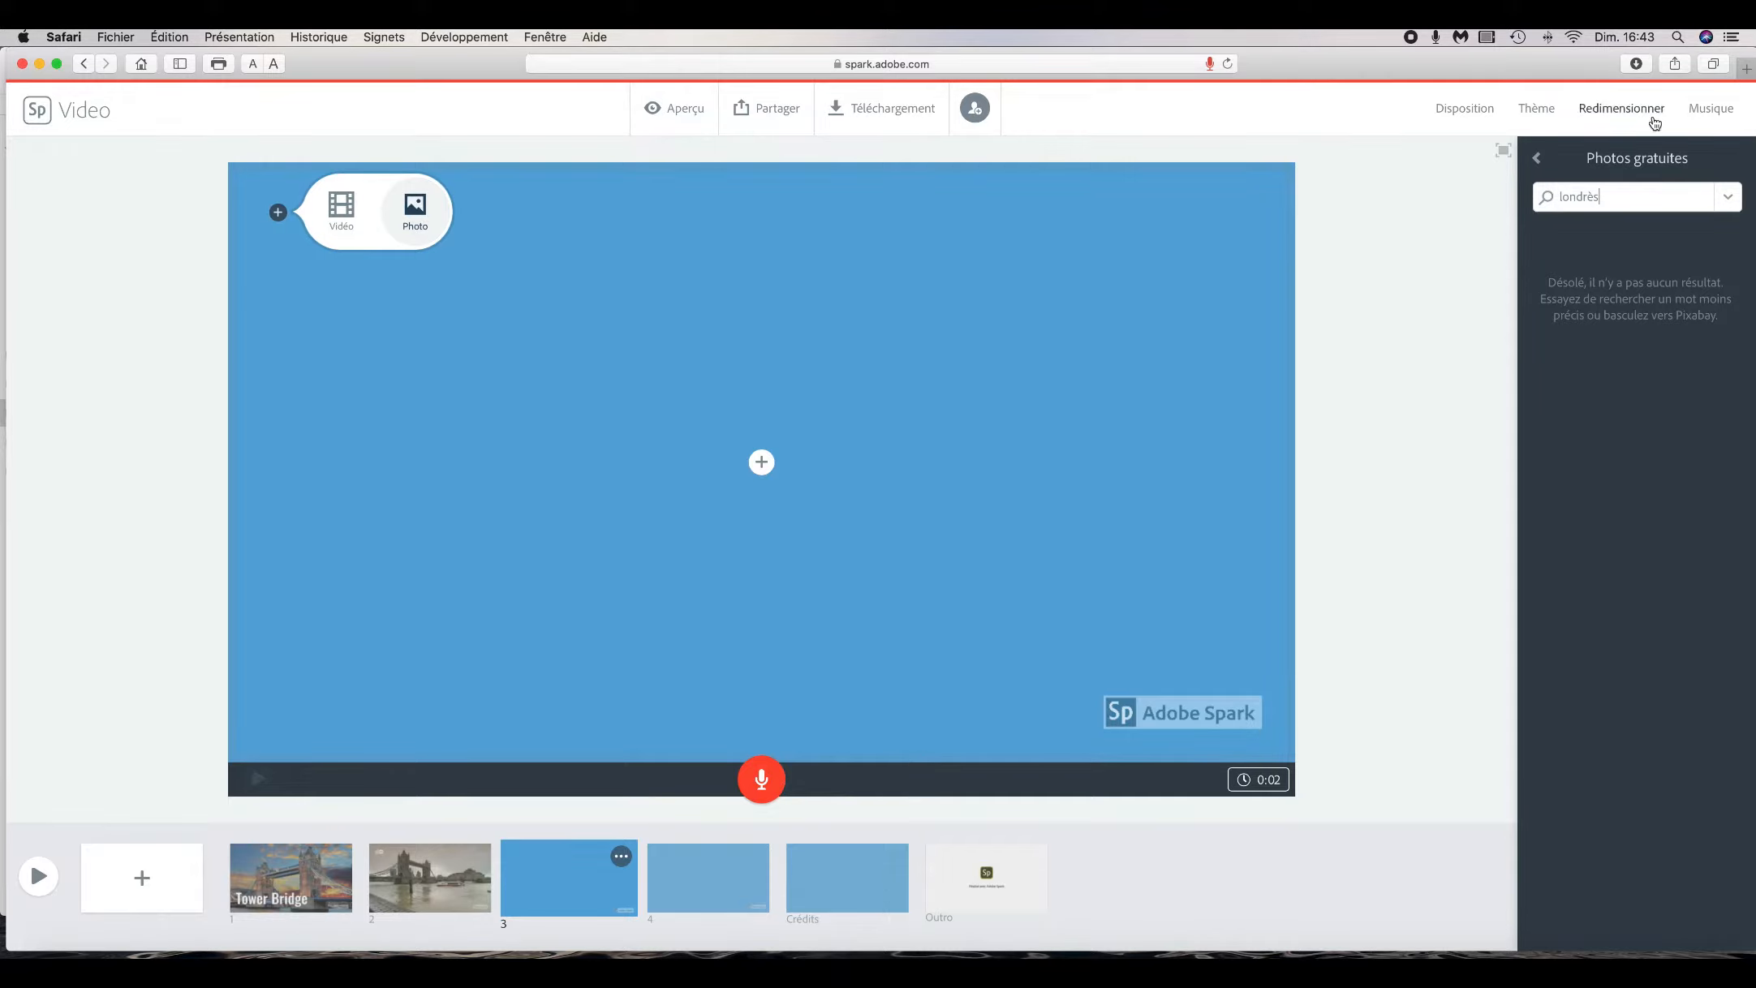
pyautogui.click(1536, 161)
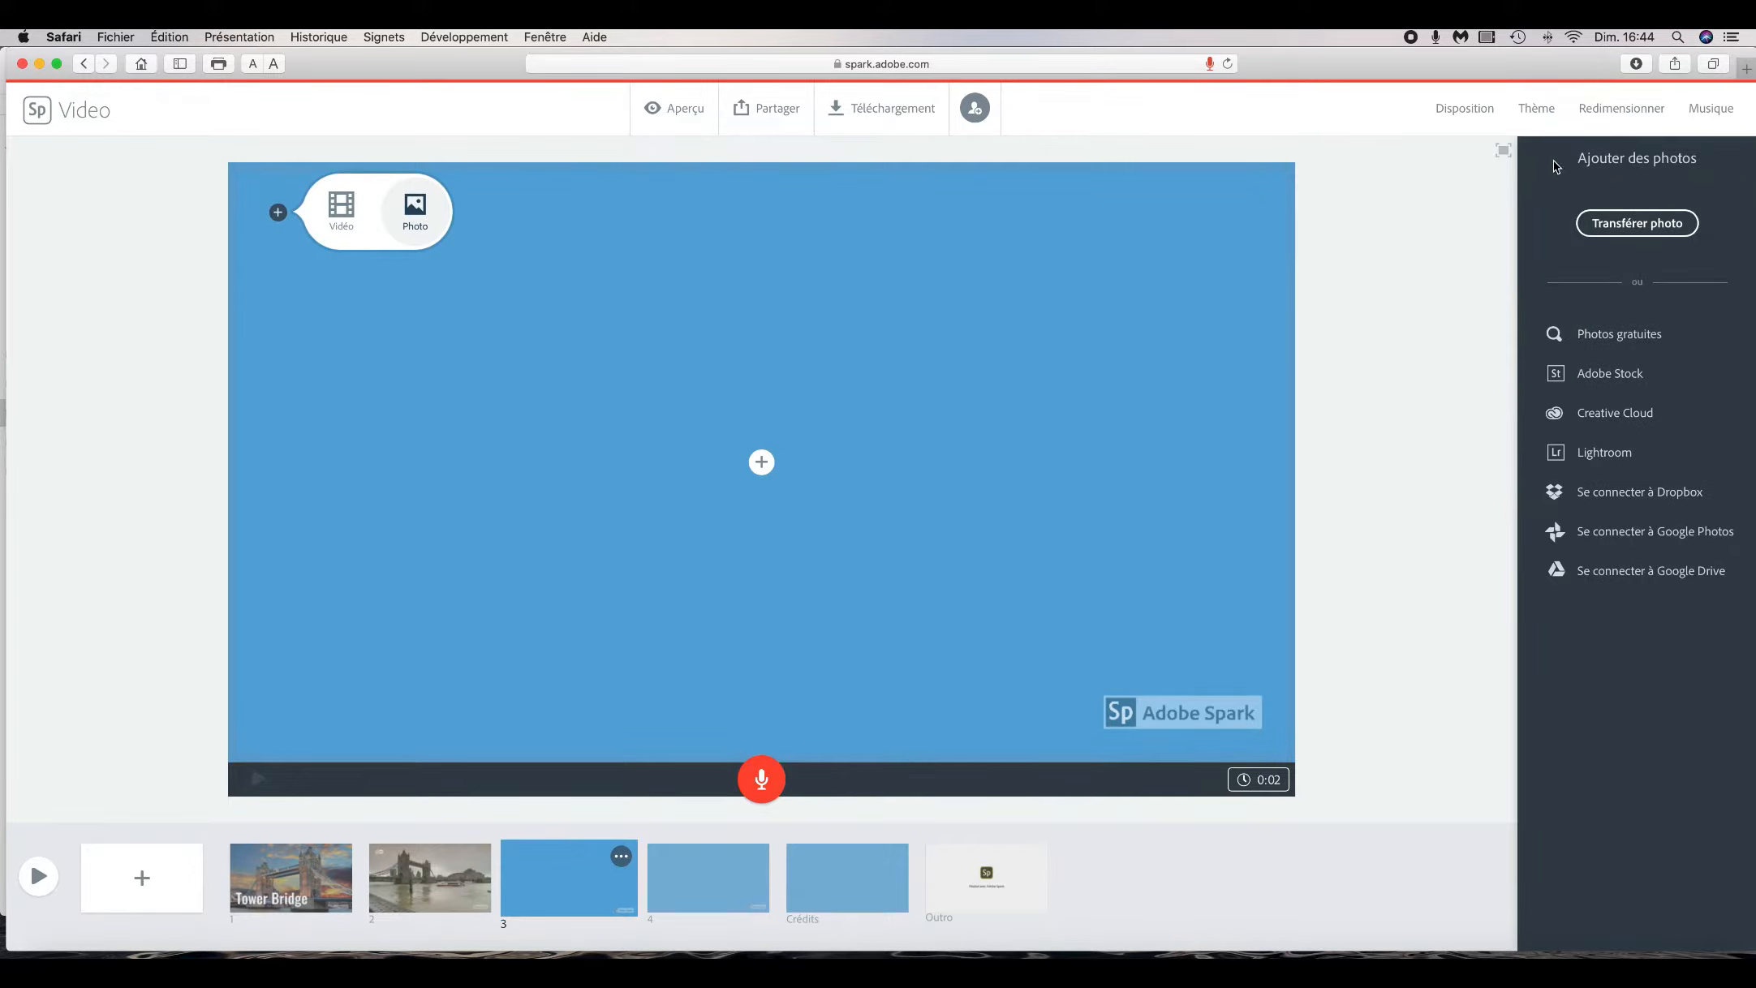
pyautogui.click(1623, 226)
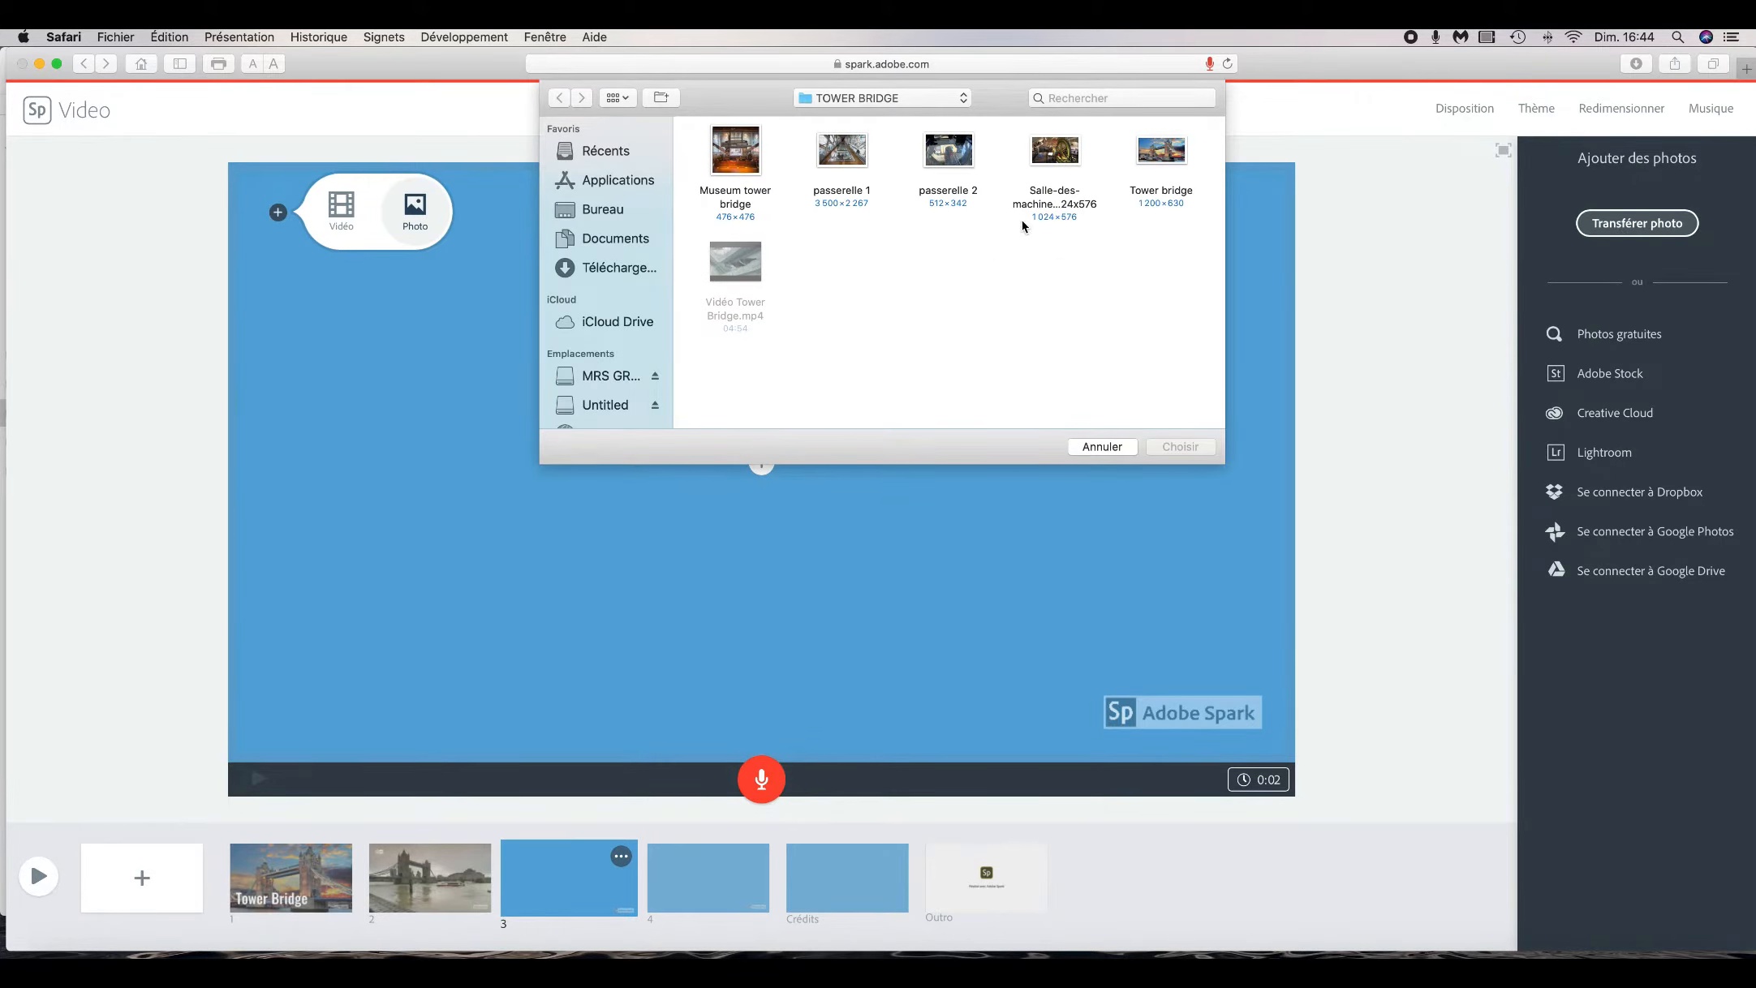
pyautogui.click(748, 157)
pyautogui.click(1194, 447)
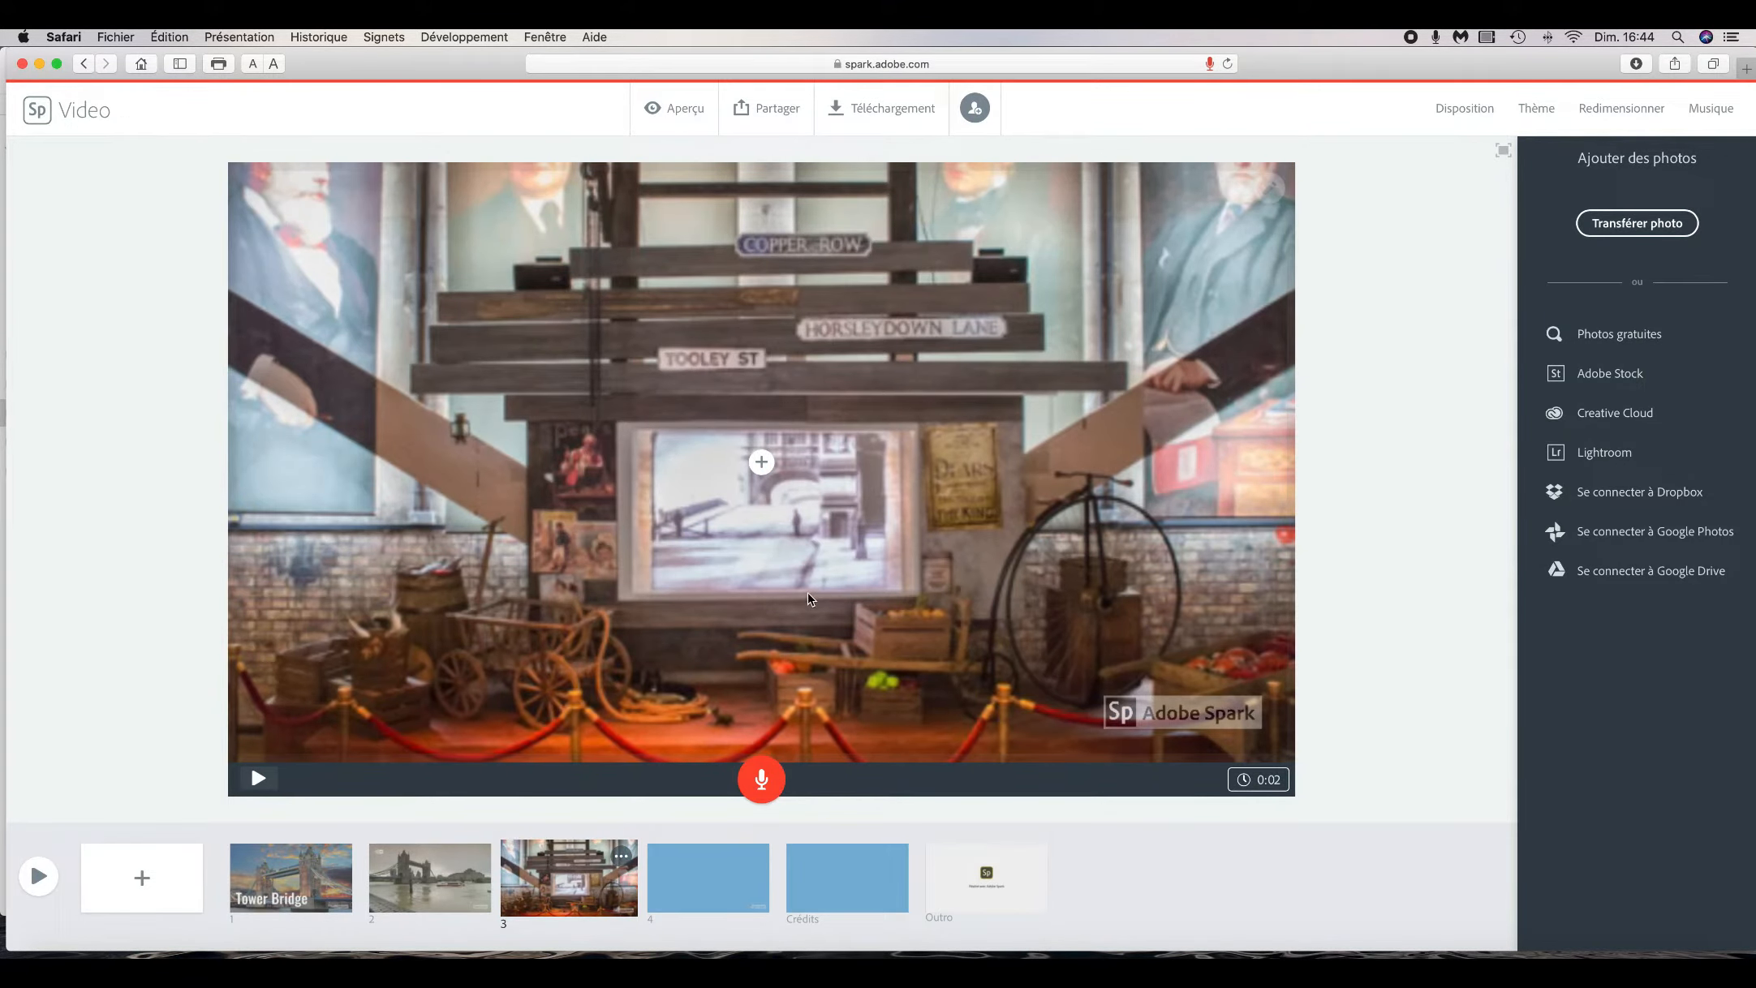
# - Add the text 'Tower Bridge Museum' over the slide 3 photo
pyautogui.click(804, 371)
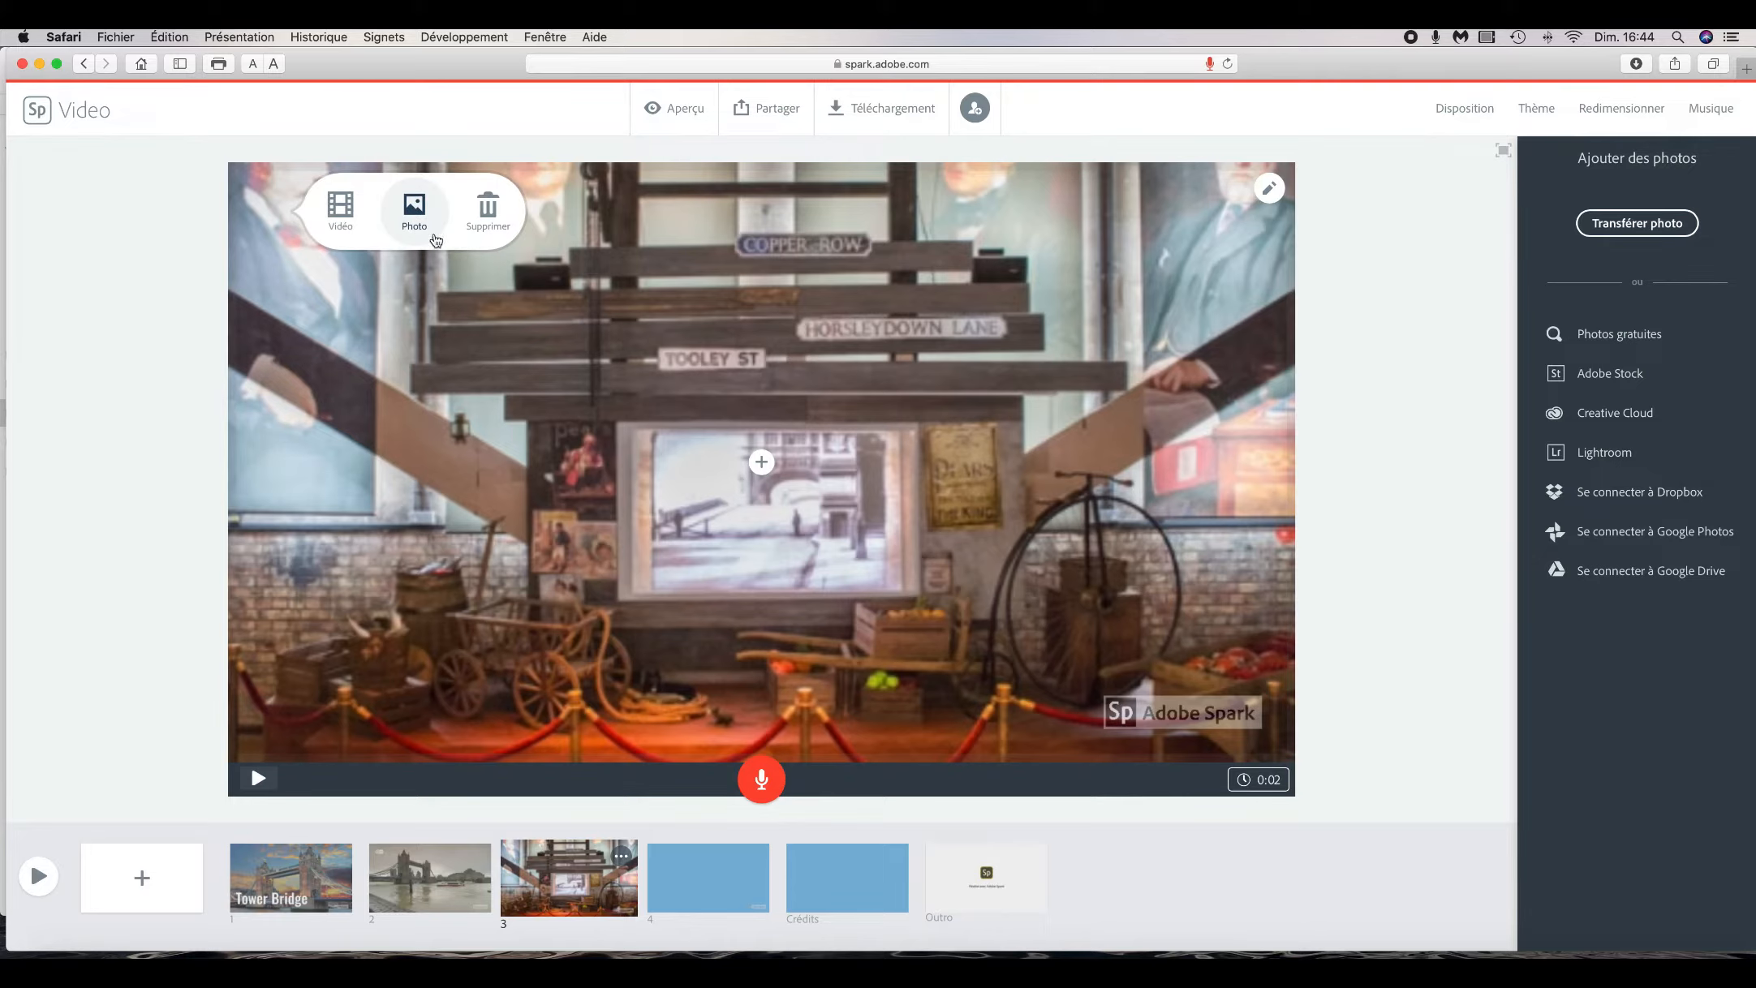
pyautogui.click(761, 467)
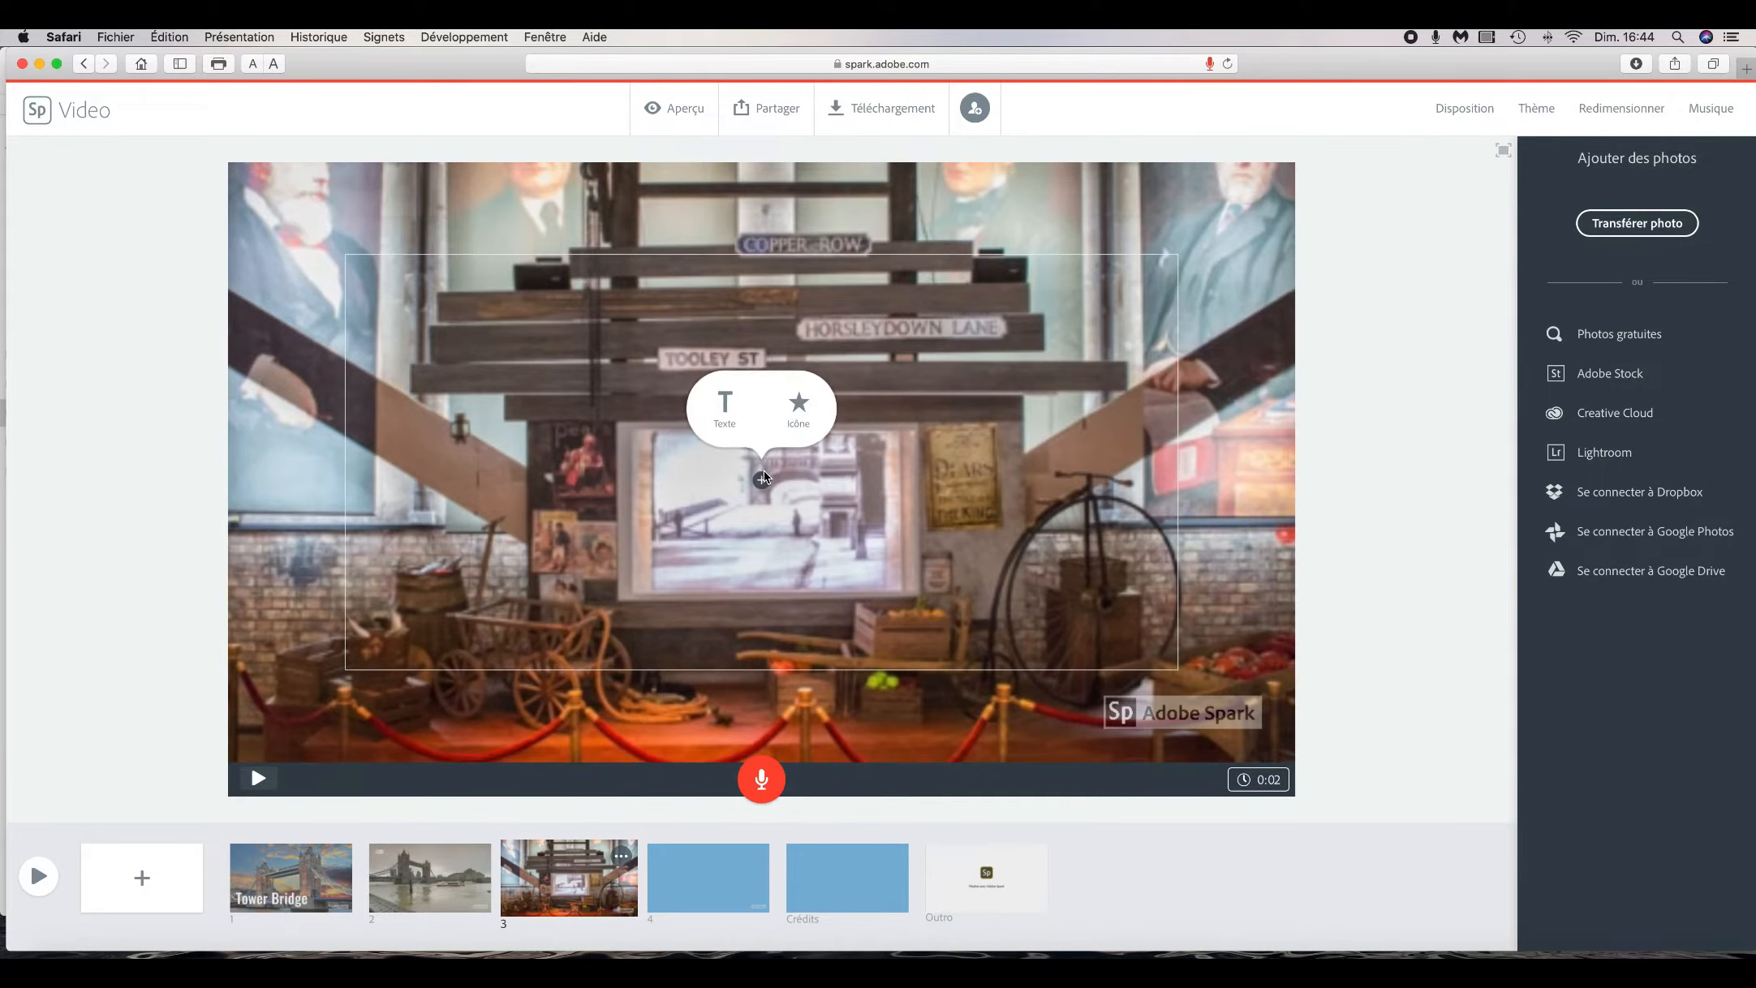
pyautogui.click(726, 418)
pyautogui.click(726, 406)
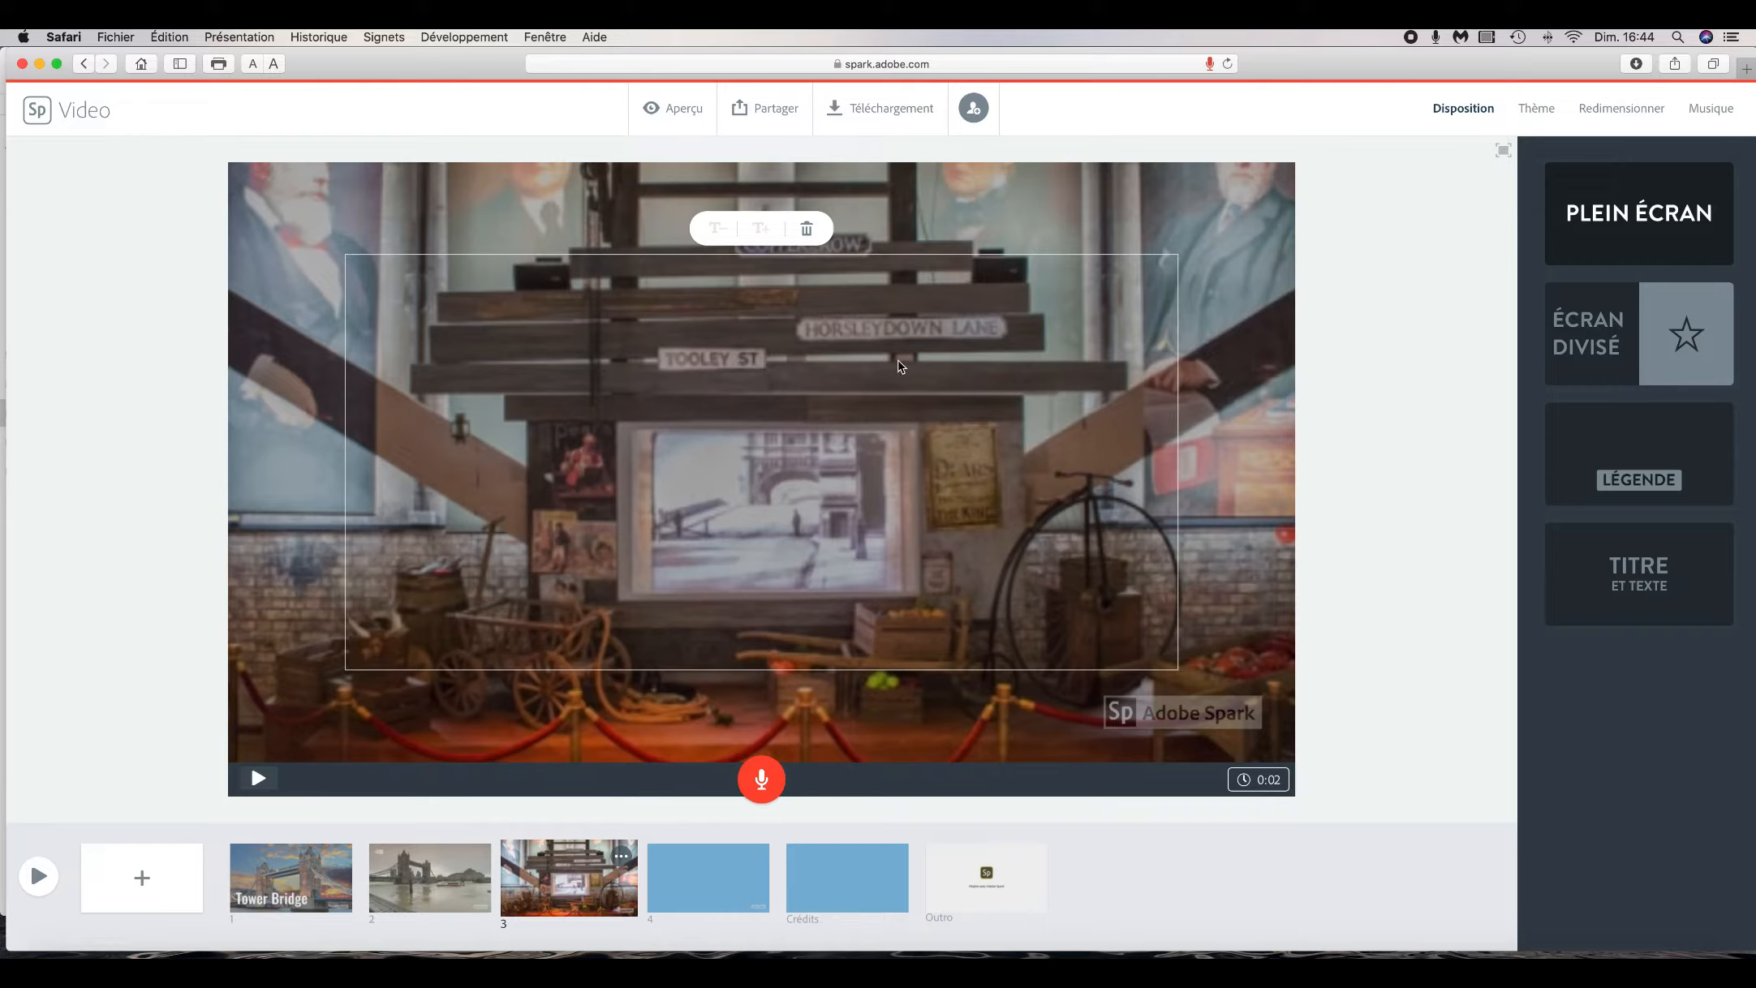
pyautogui.write('Tower Bri')
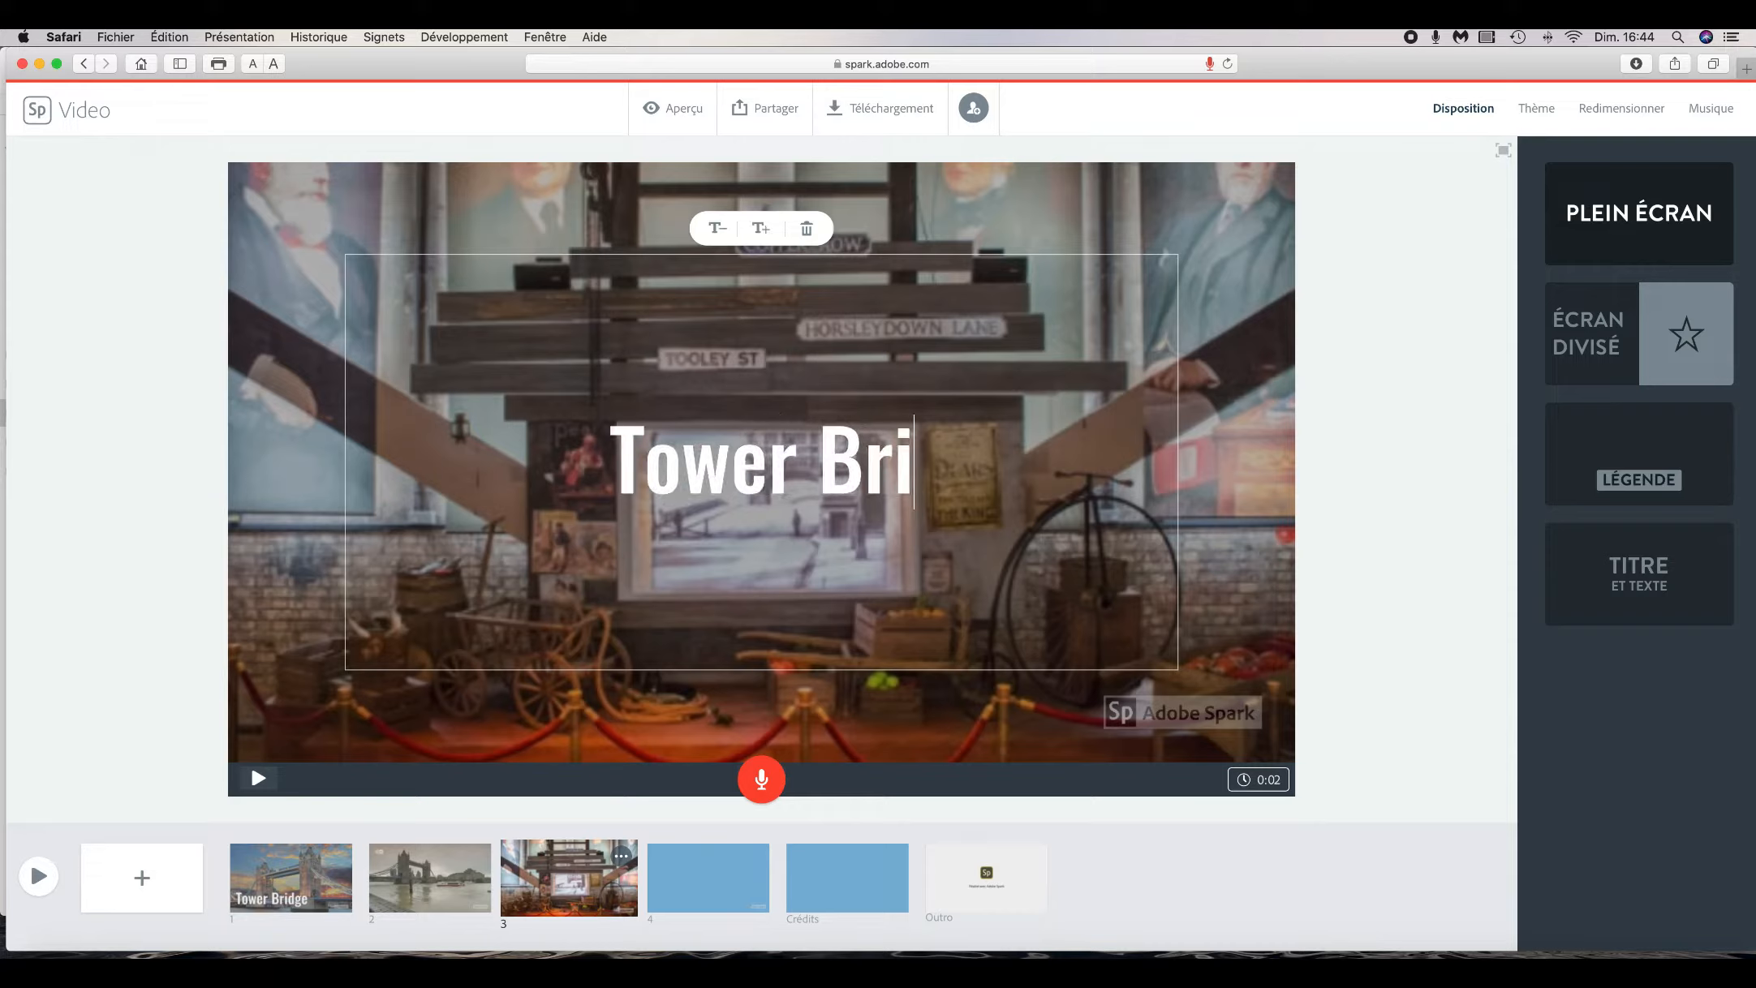
pyautogui.write('dge Mus')
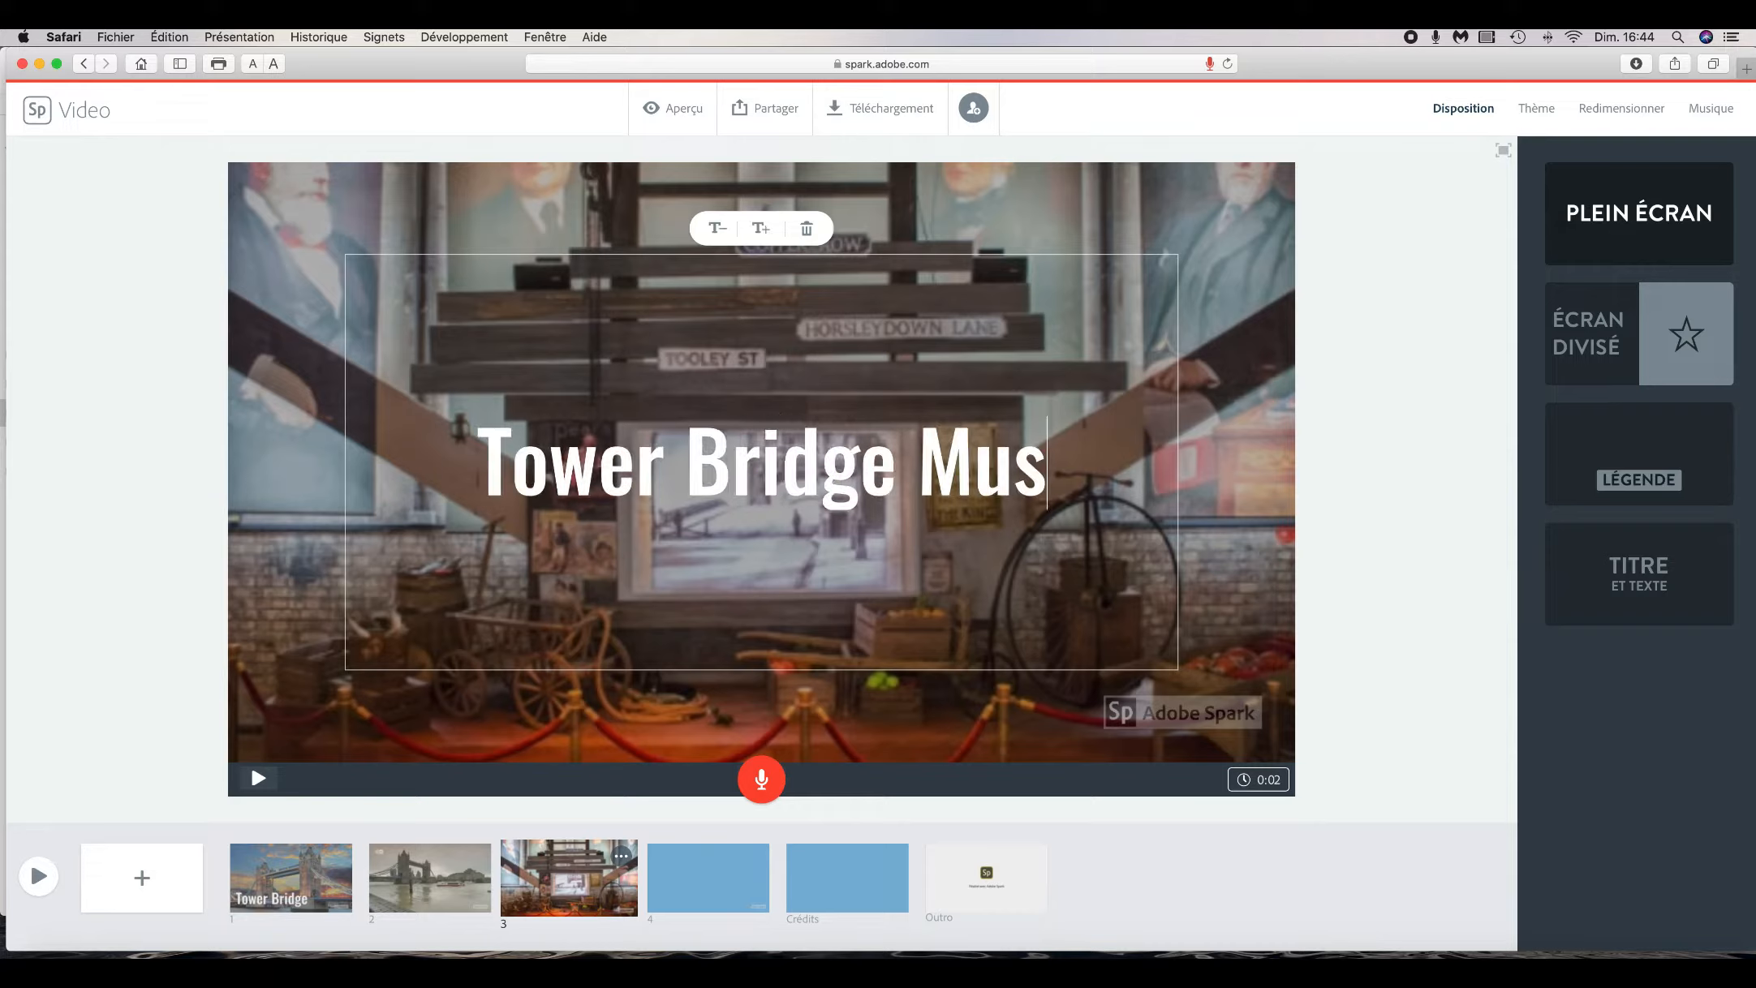
pyautogui.write('eum')
# - Move the 'Tower Bridge Museum' title down to the lower part of the slide
pyautogui.click(1217, 389)
pyautogui.moveTo(1061, 474); pyautogui.dragTo(1213, 649)
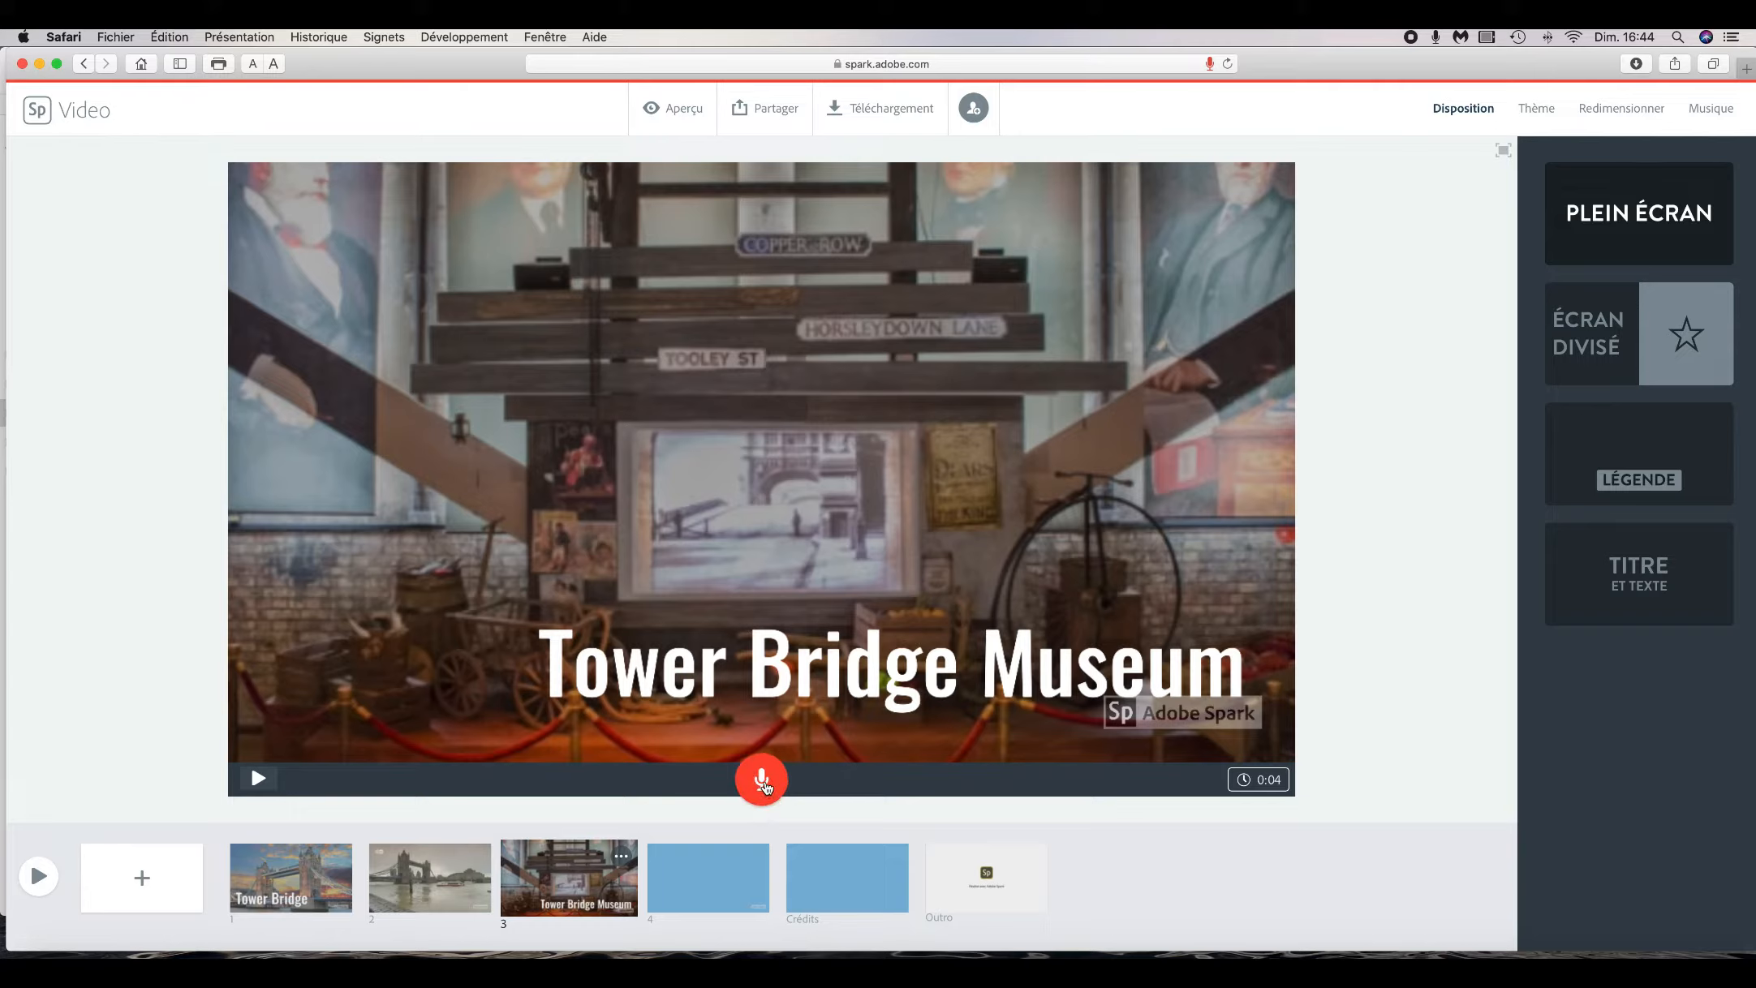
# - Record a voice-over for slide 3 and play it back
pyautogui.click(763, 782)
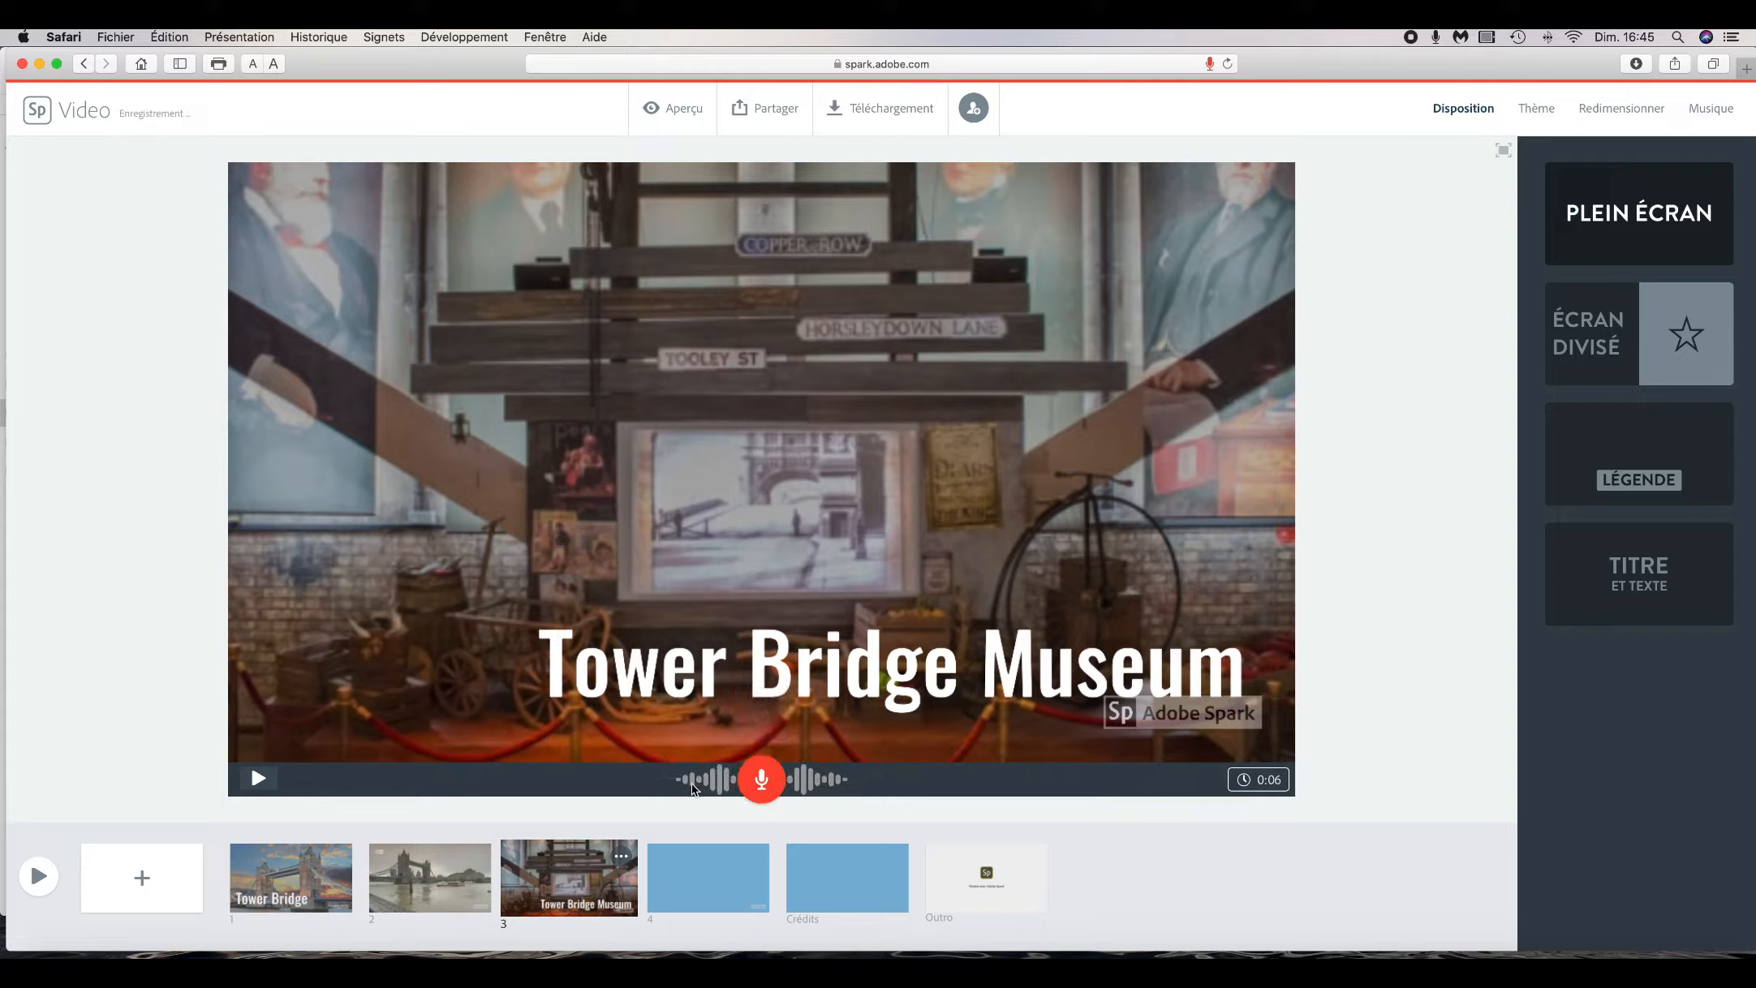
pyautogui.click(260, 780)
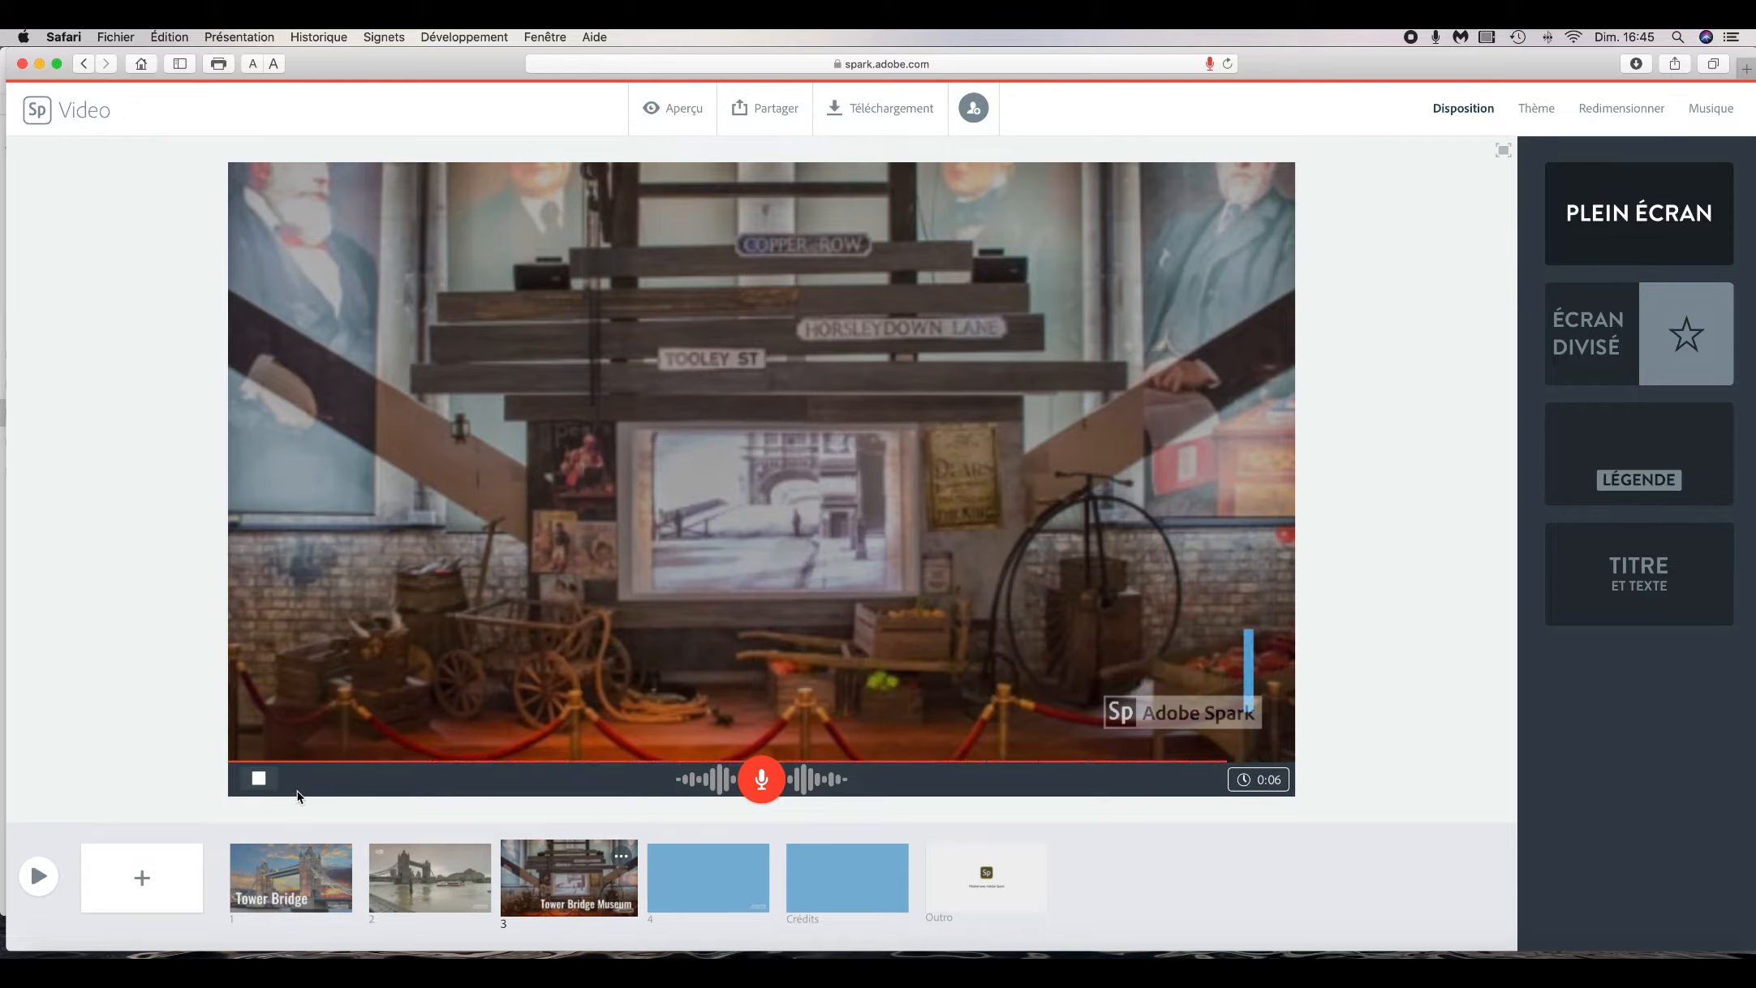
# - Lower the background music volume slightly
pyautogui.click(1710, 108)
pyautogui.click(1651, 158)
pyautogui.moveTo(1653, 161); pyautogui.dragTo(1648, 162)
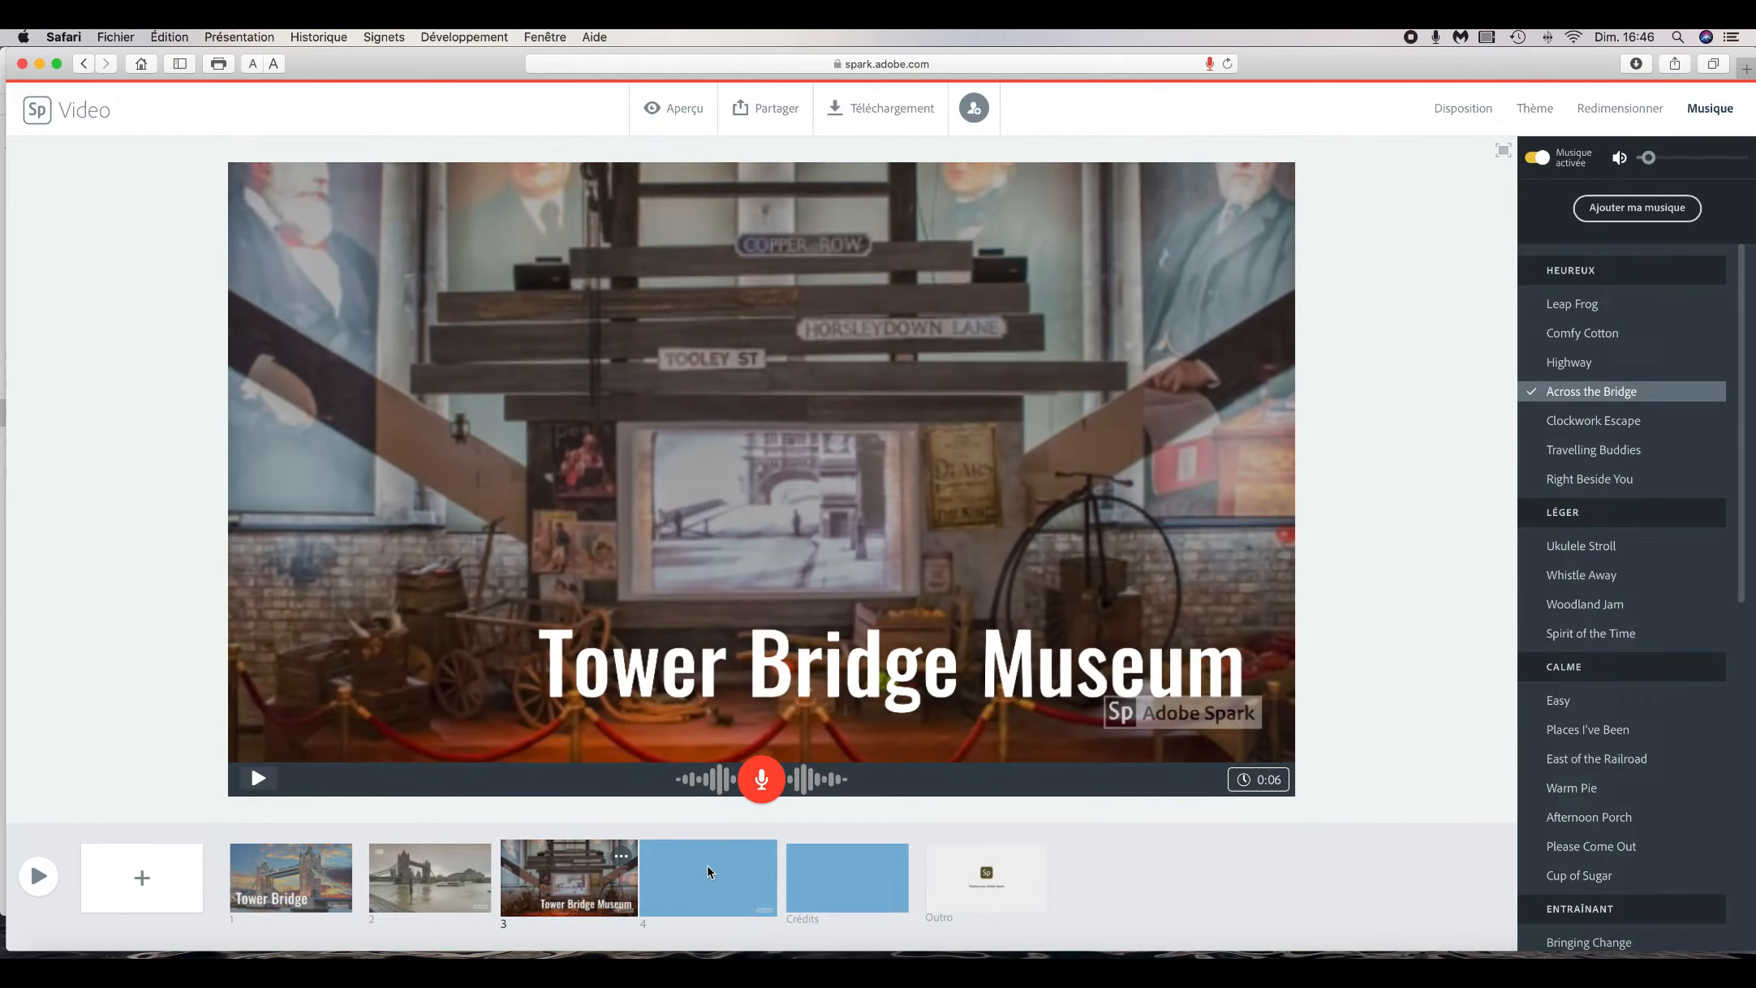
# - Set slide 4's layout to Titre et texte
pyautogui.click(712, 872)
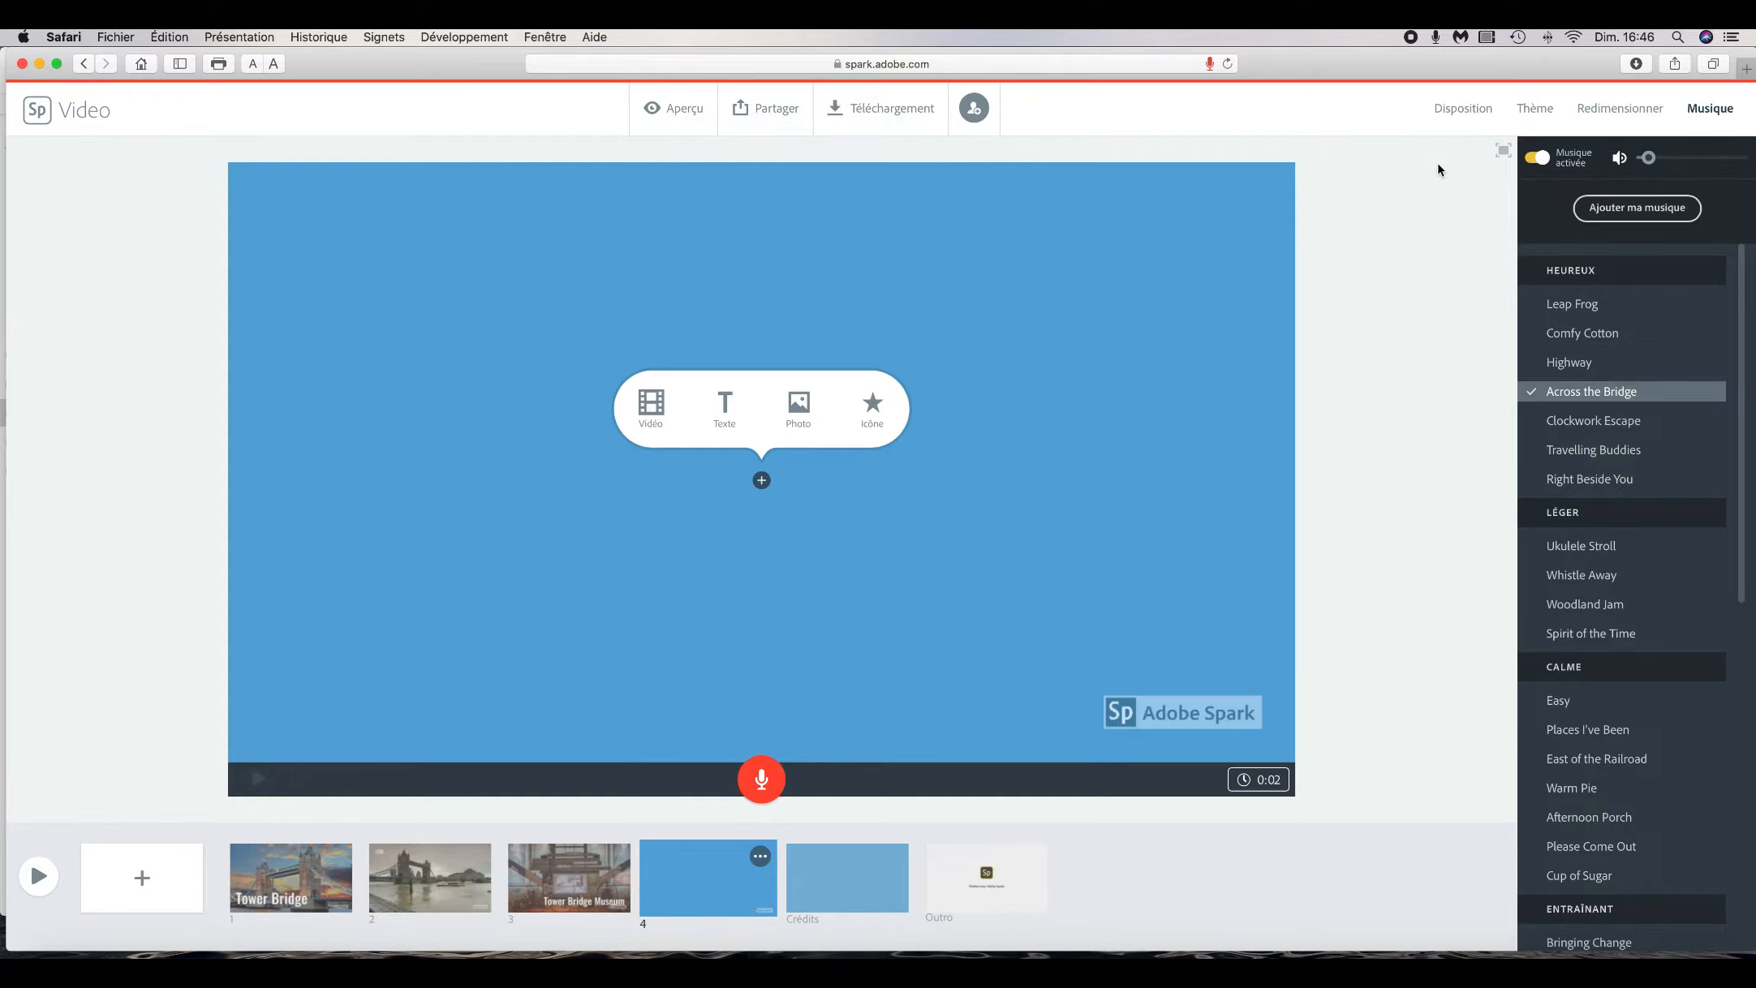
pyautogui.click(1459, 113)
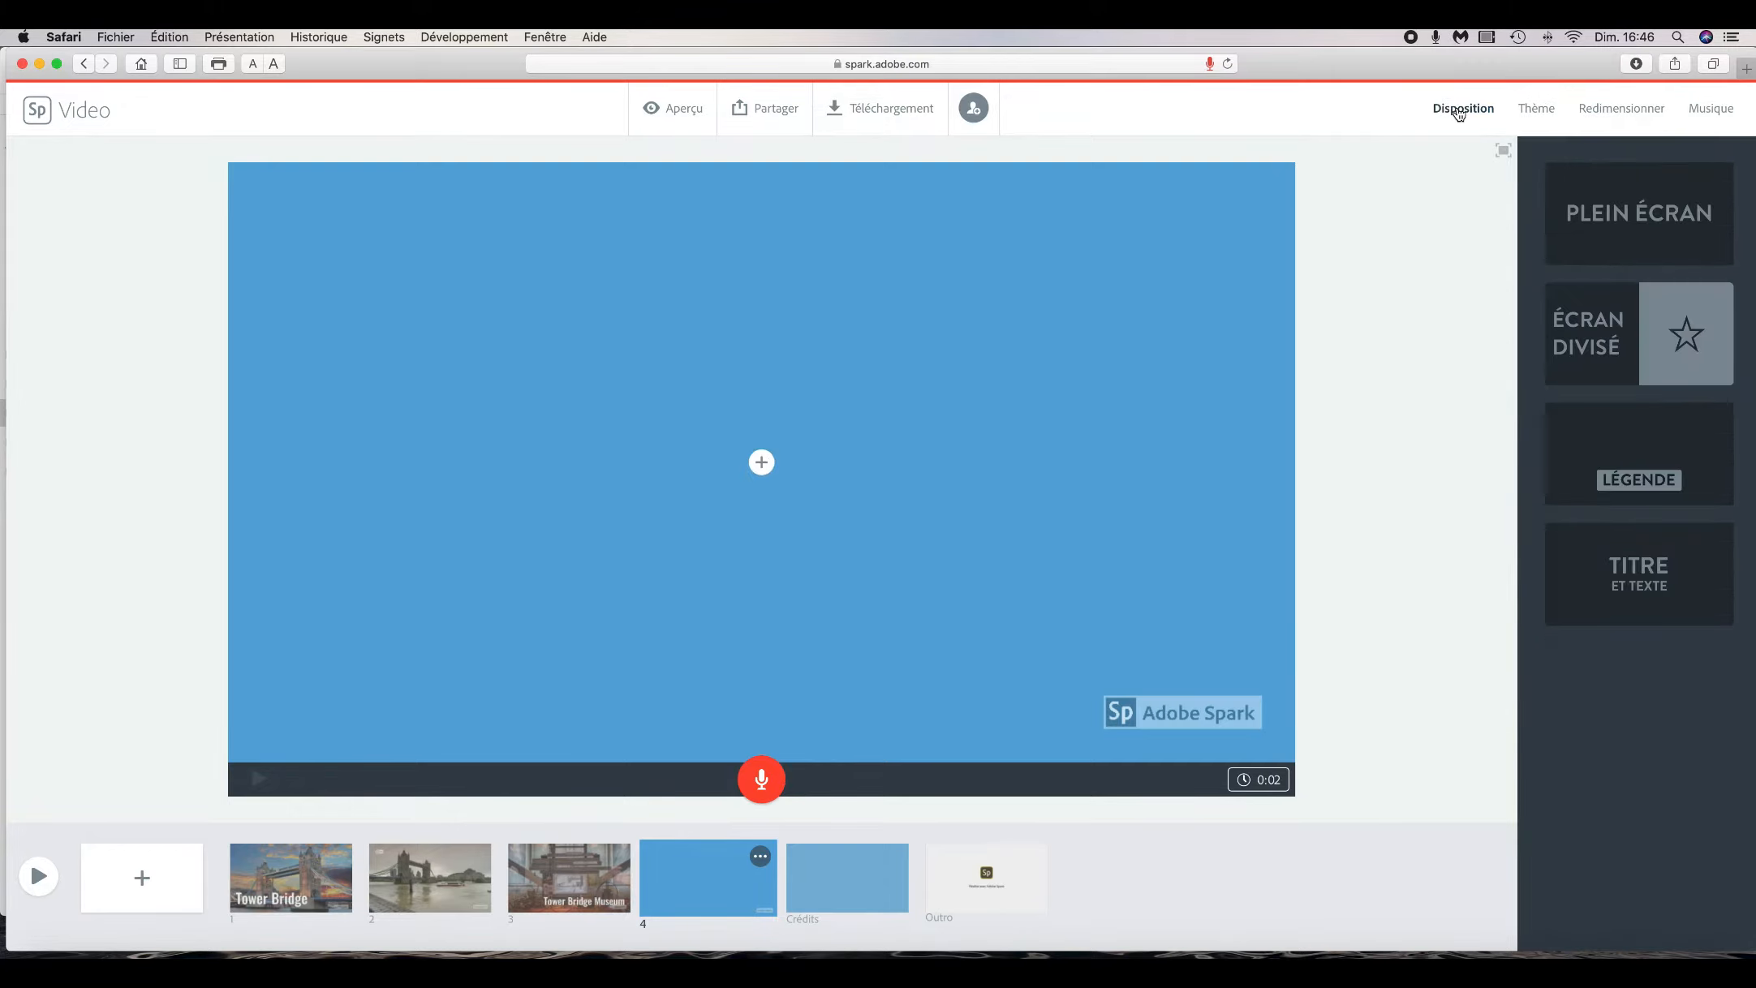
pyautogui.click(1618, 217)
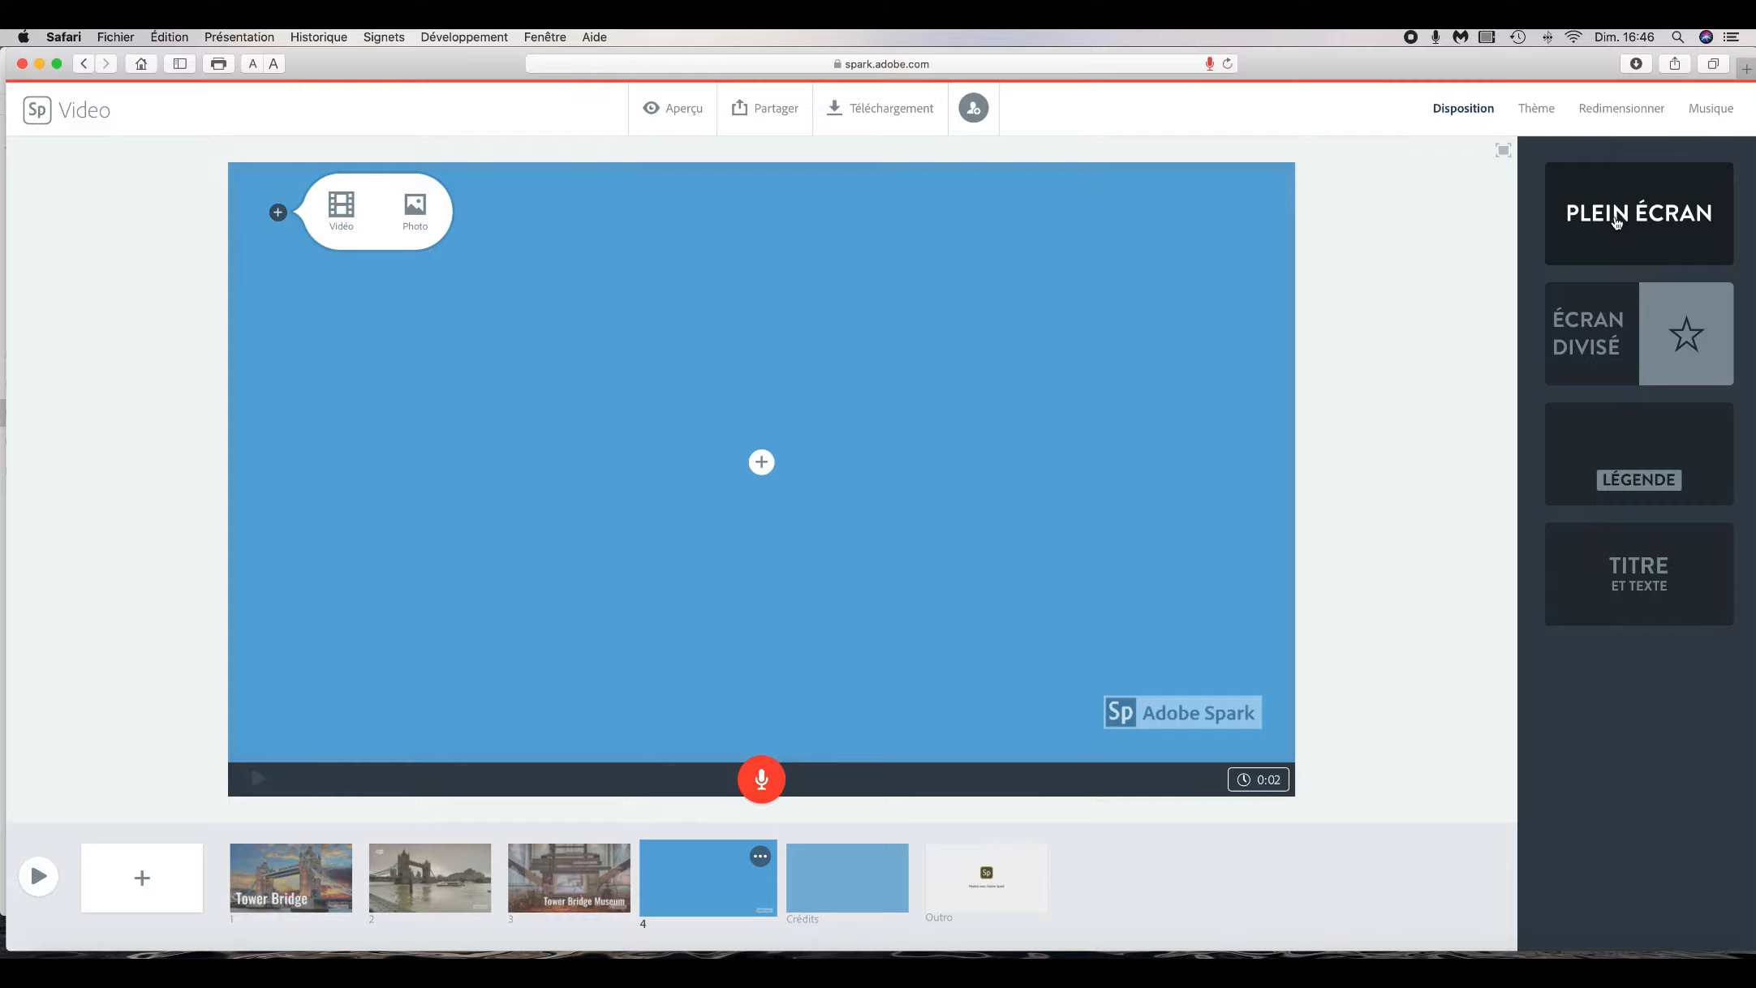
pyautogui.click(1602, 323)
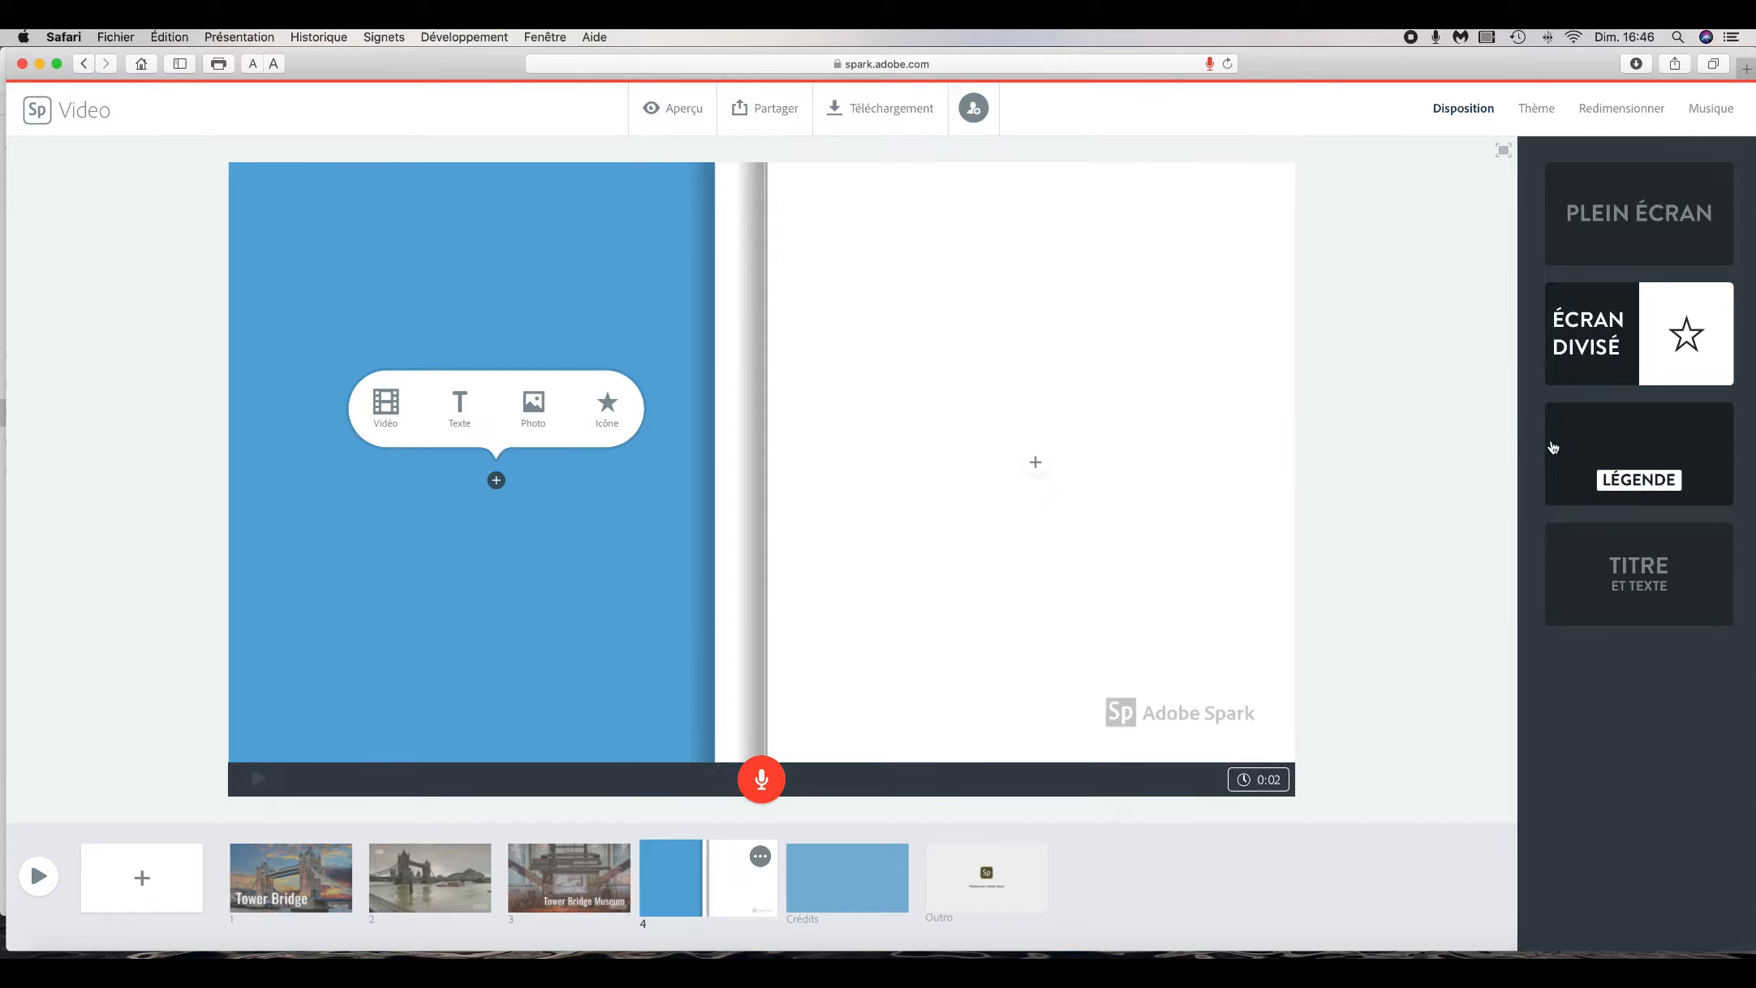
pyautogui.click(1594, 451)
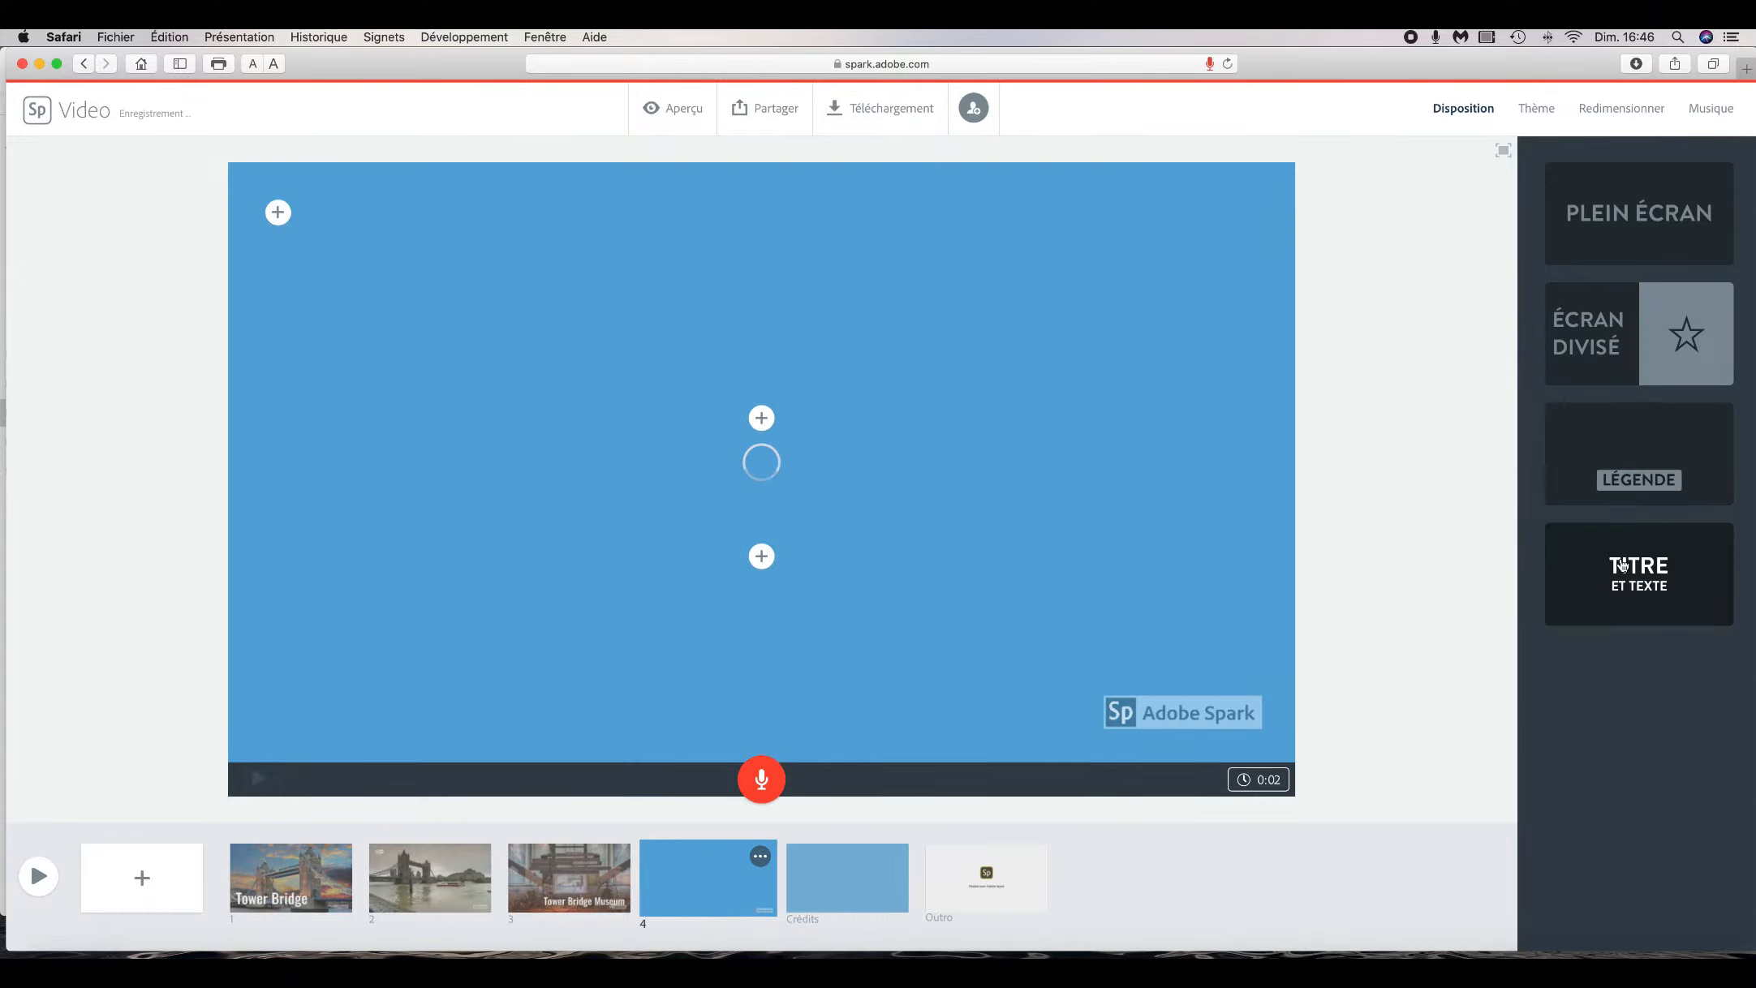